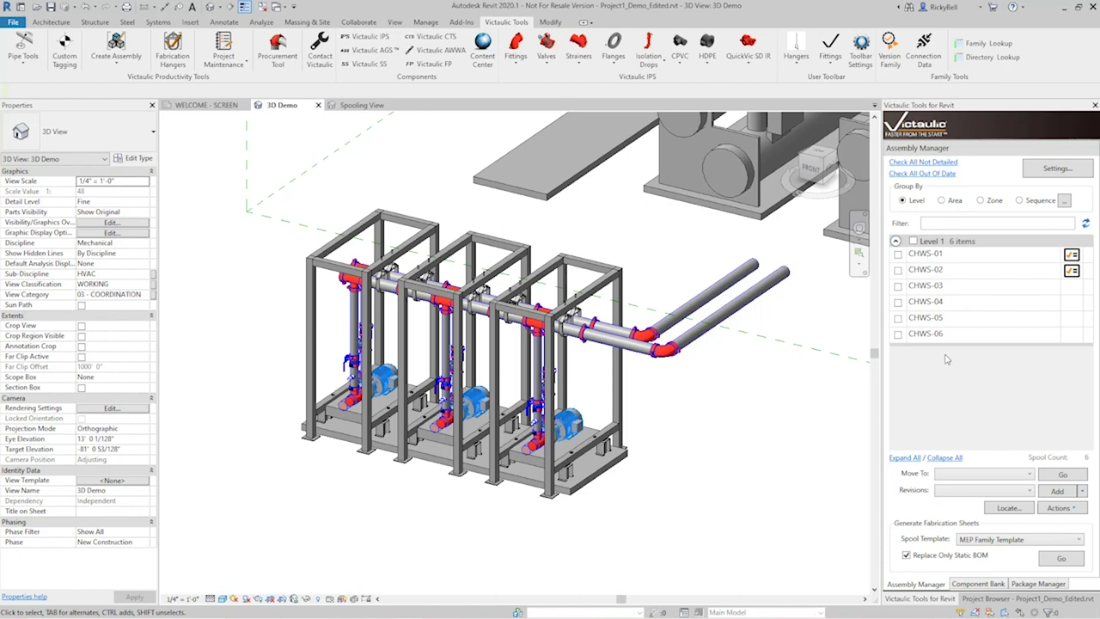
Show the Package Manager list containing the existing Skid 1 package
left_click(1039, 584)
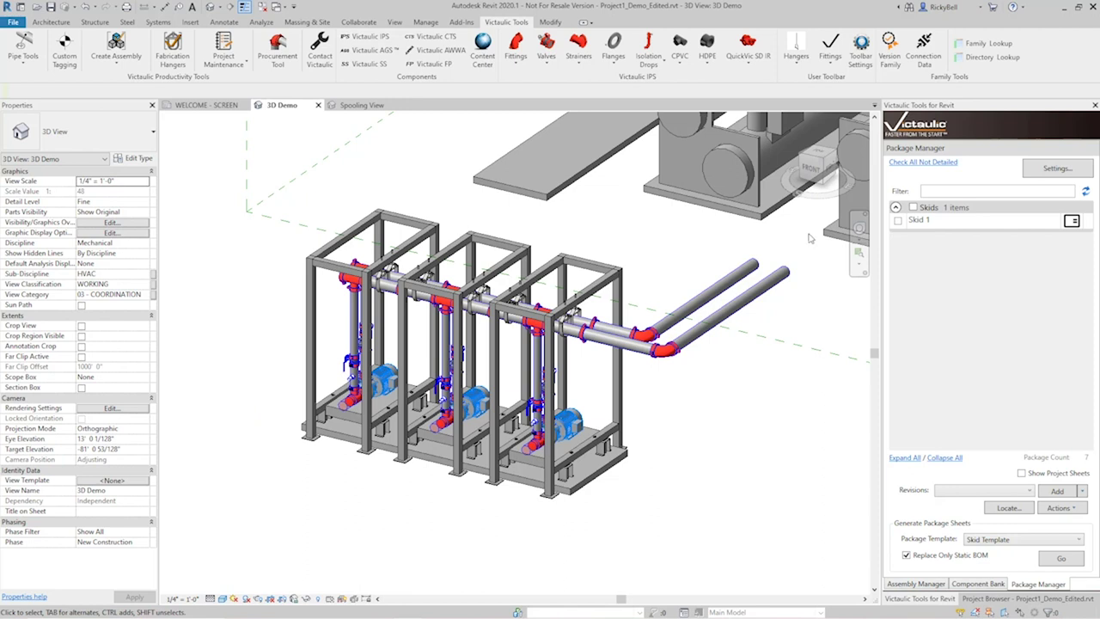
left_click(1071, 221)
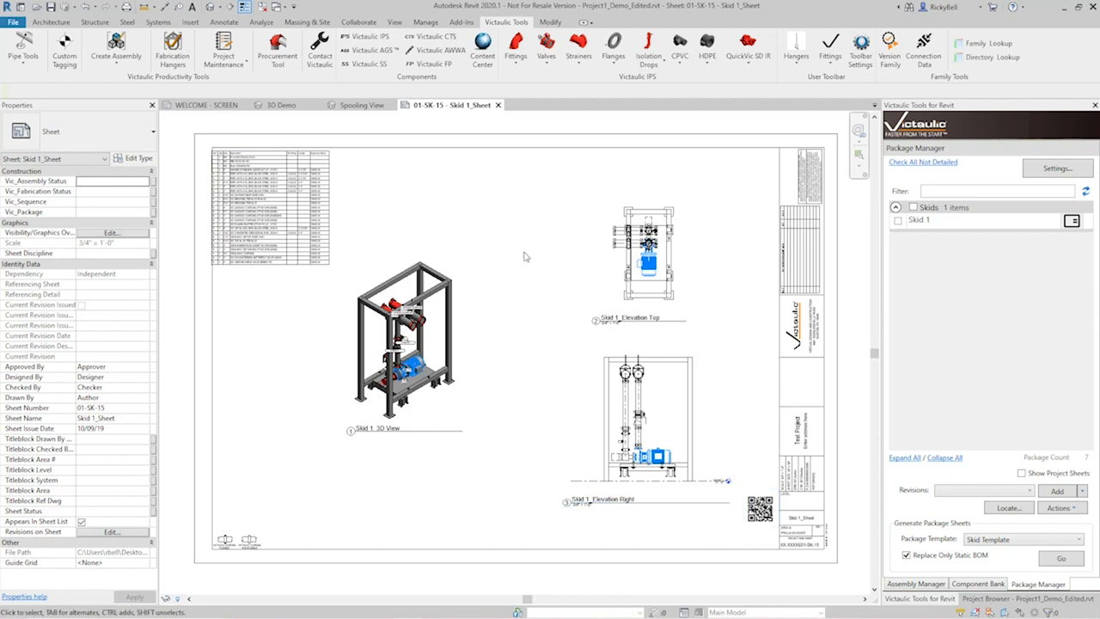
Zoom into sheet 01-SK-15's 3D view to inspect the tagged clevis hangers and B-labels
scroll(400, 342, "up", 5)
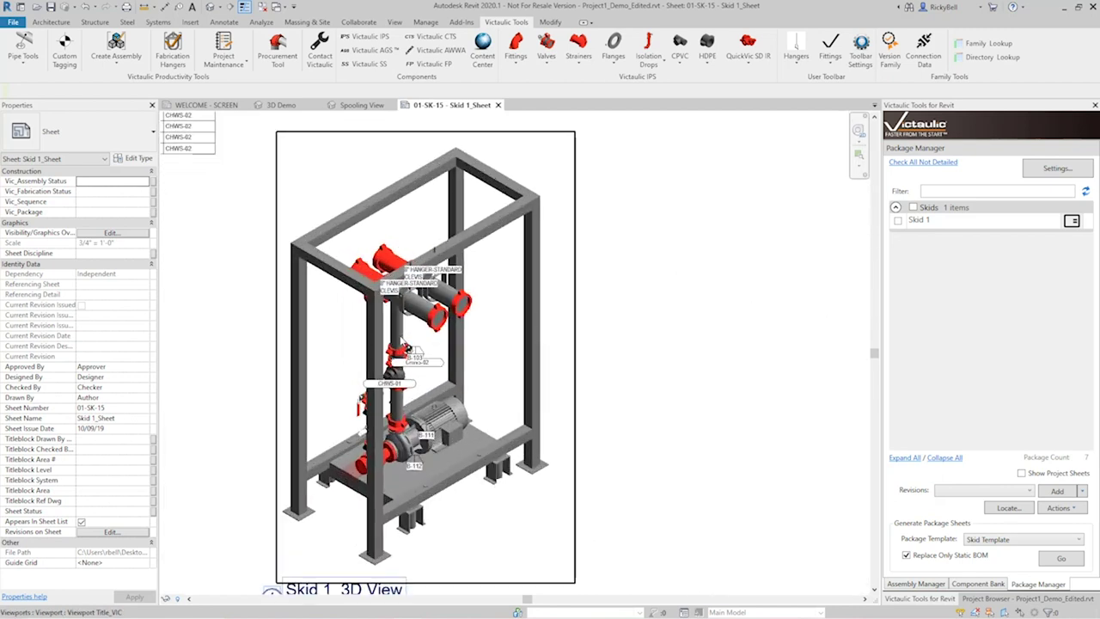
scroll(398, 340, "up", 3)
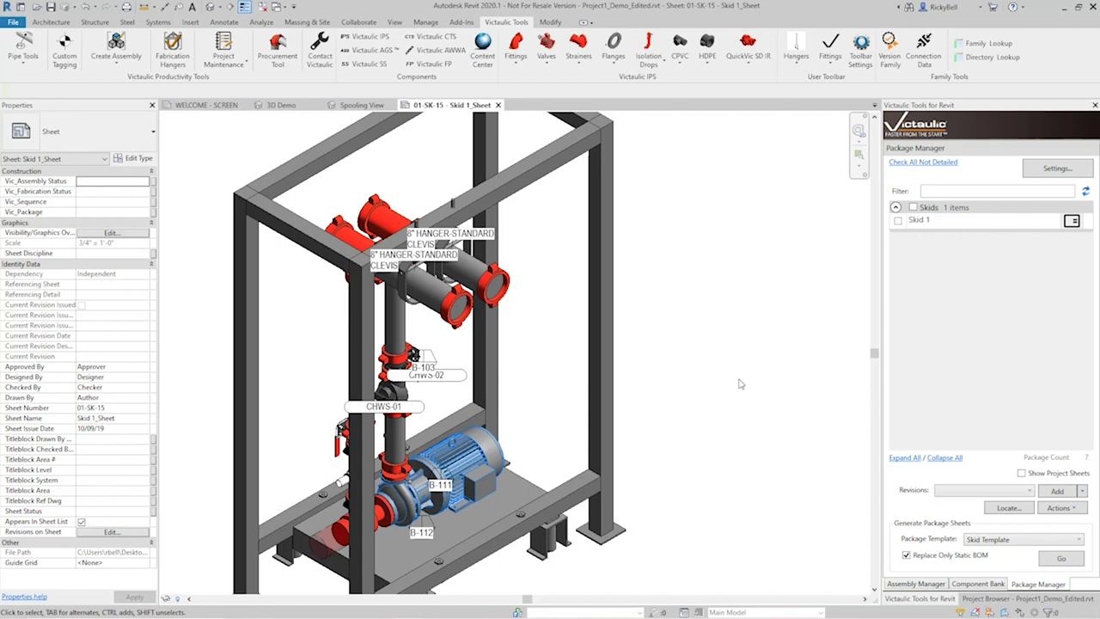
left_click(1055, 168)
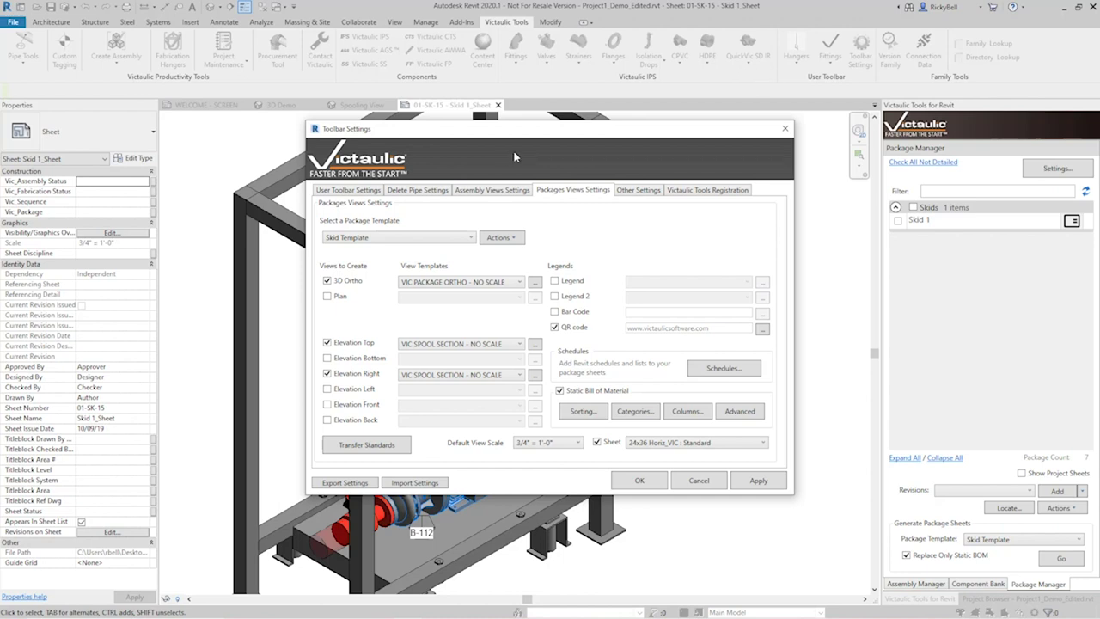
left_click(506, 190)
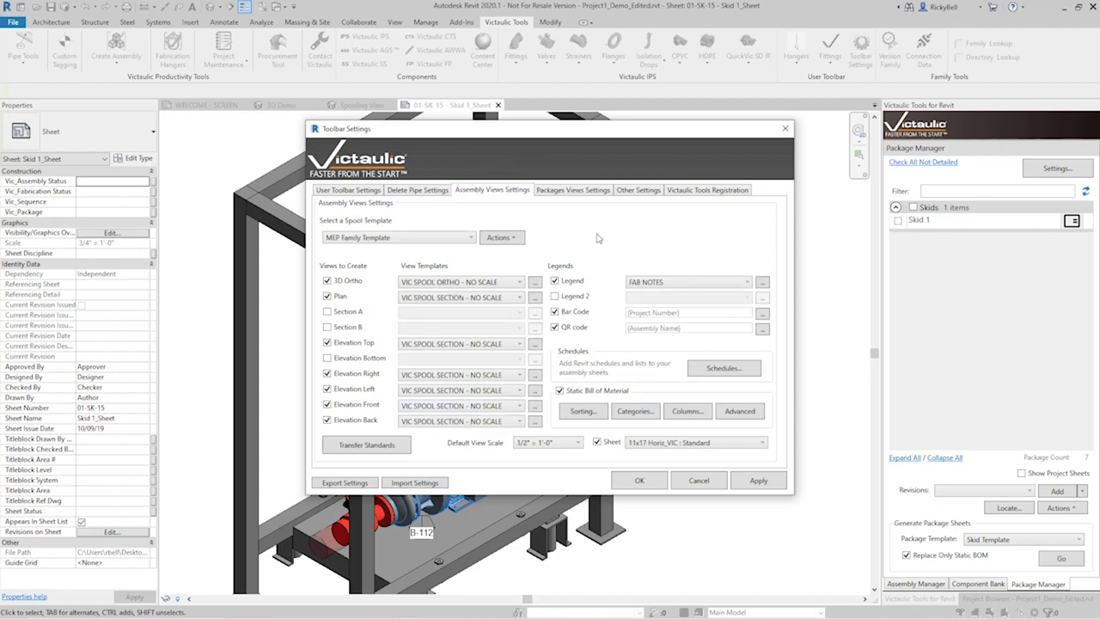
left_click(583, 193)
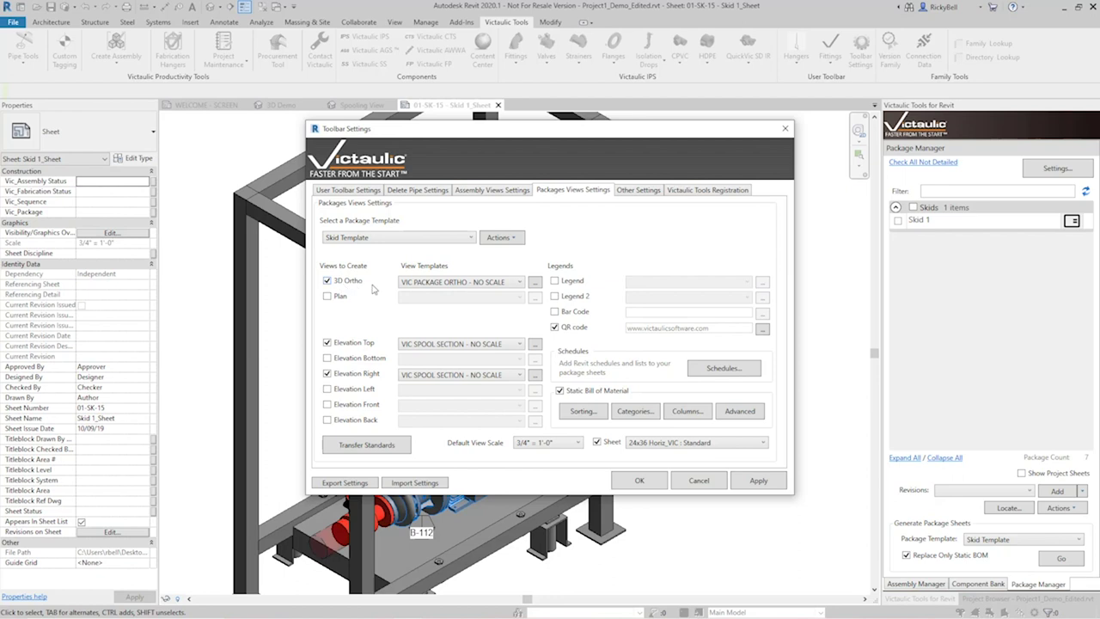
left_click(536, 282)
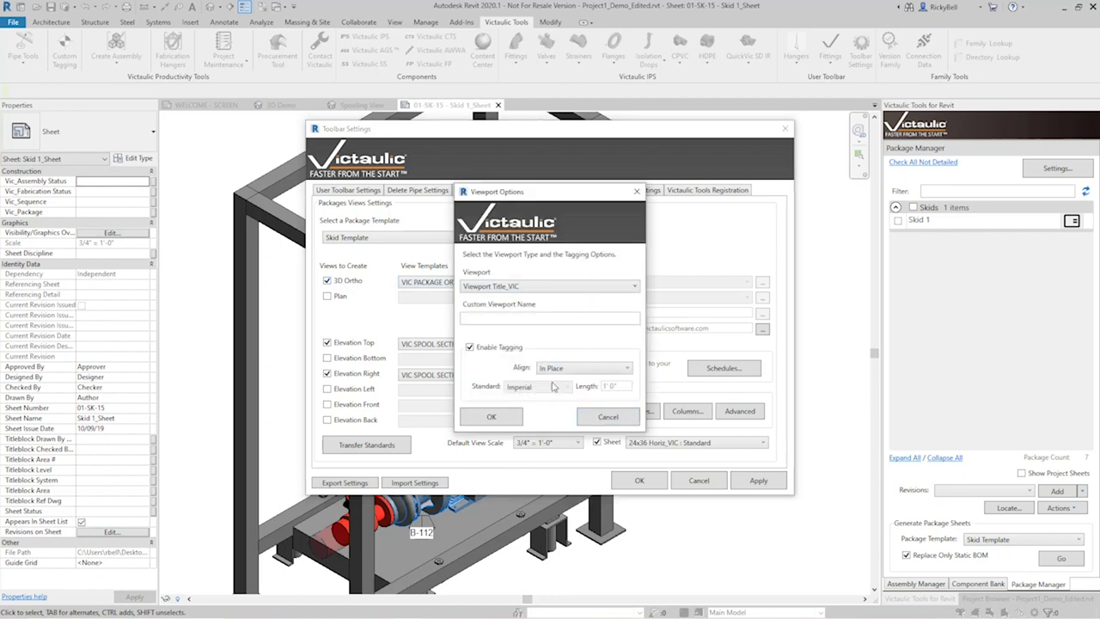
left_click(609, 418)
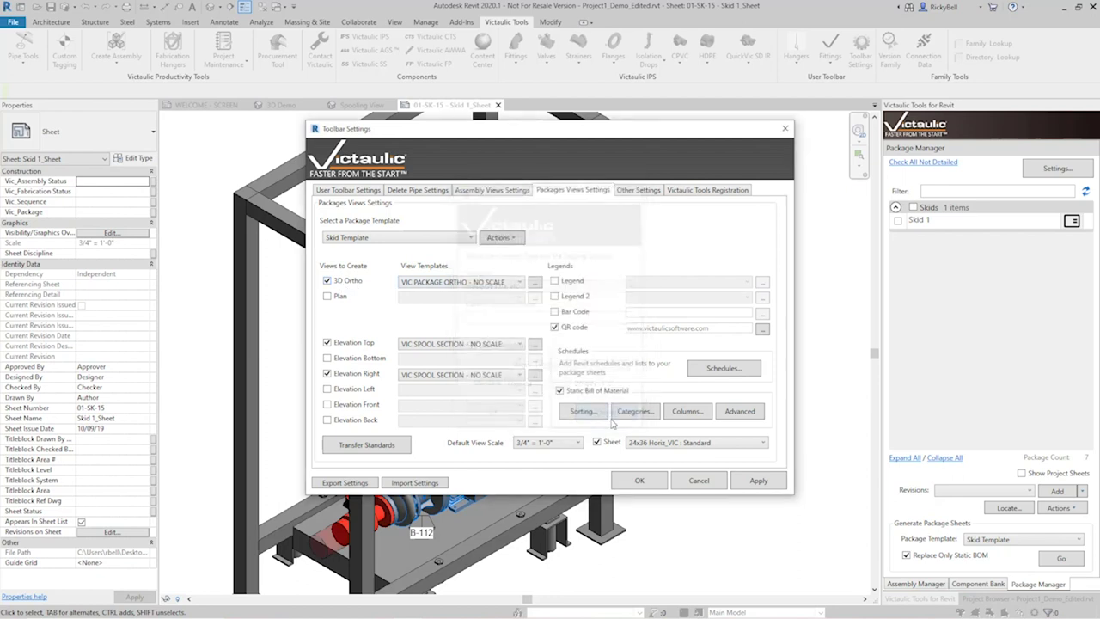
left_click(514, 238)
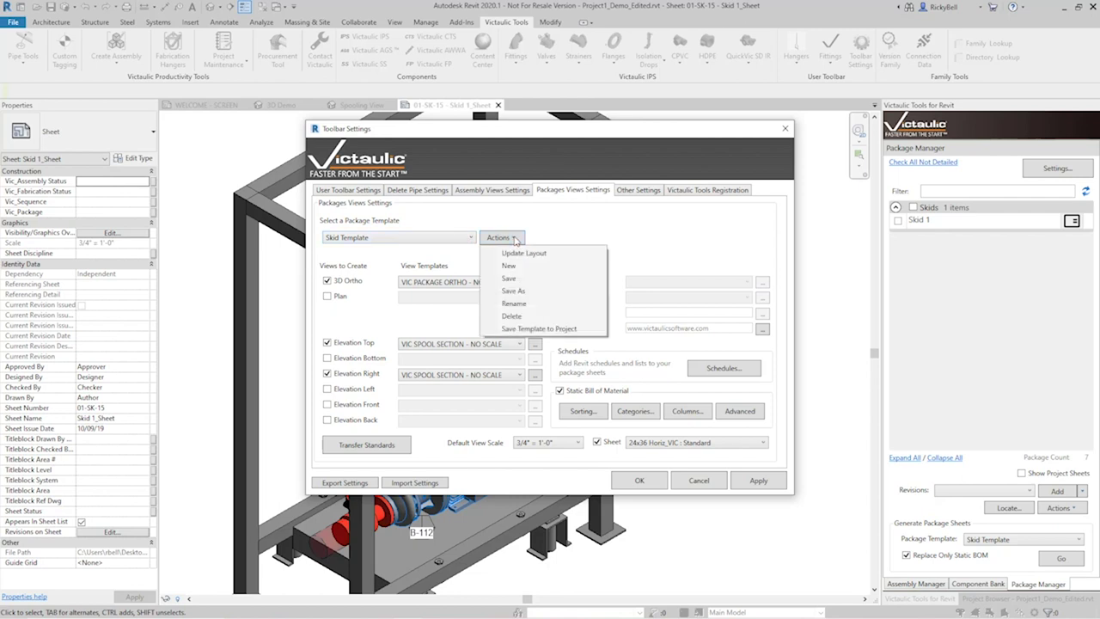
left_click(567, 241)
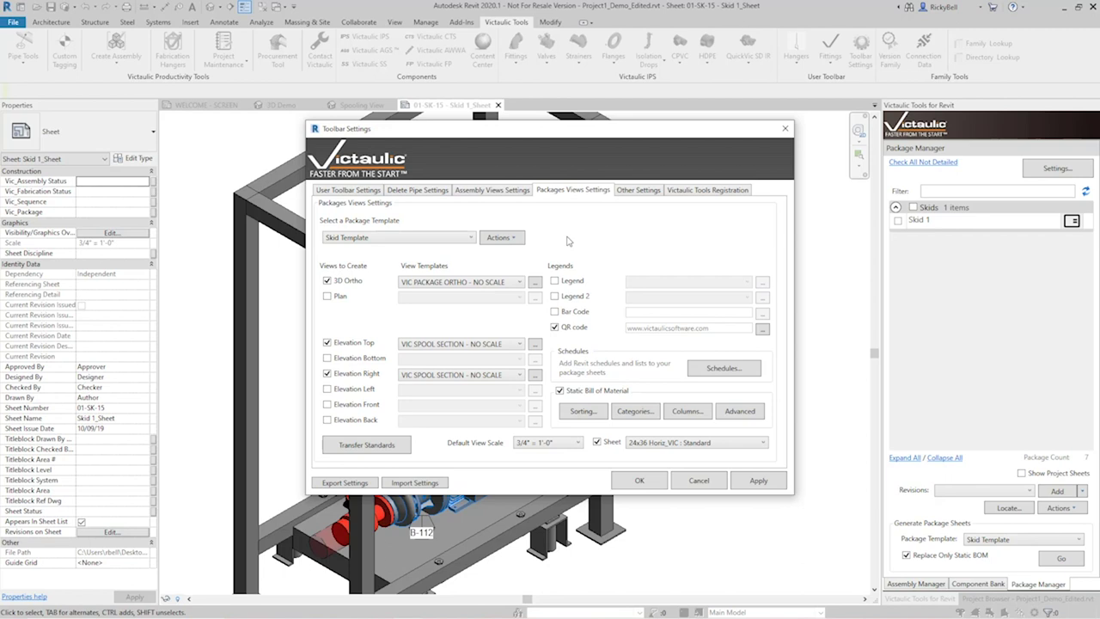
Close the settings unchanged and switch to the Spooling View, orbiting to an isometric view
left_click(707, 482)
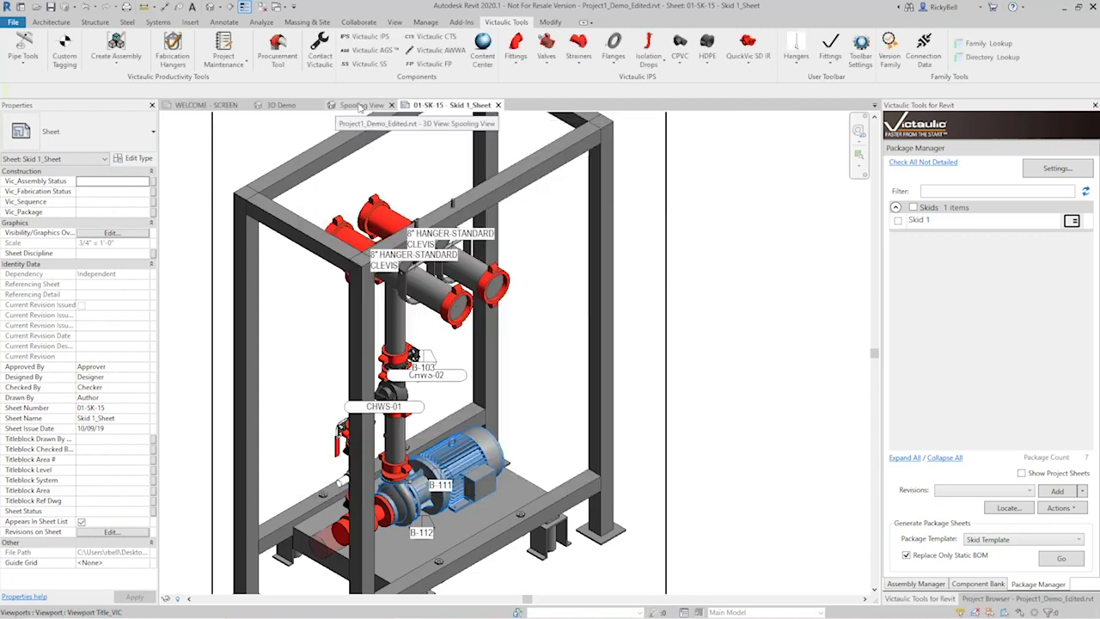
left_click(359, 105)
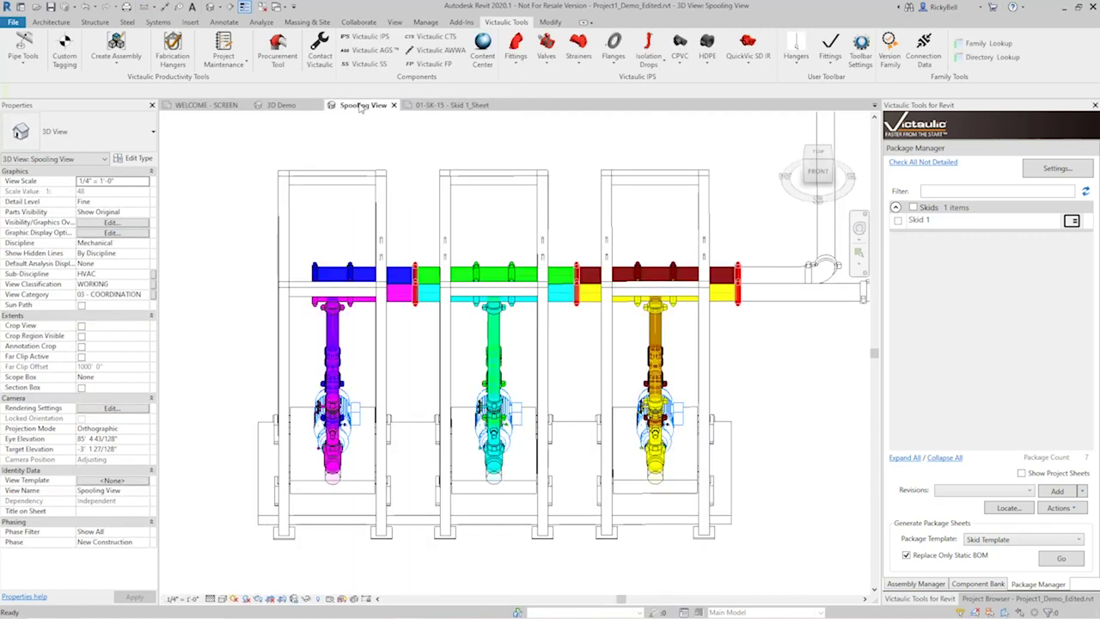
scroll(548, 339, "down", 3)
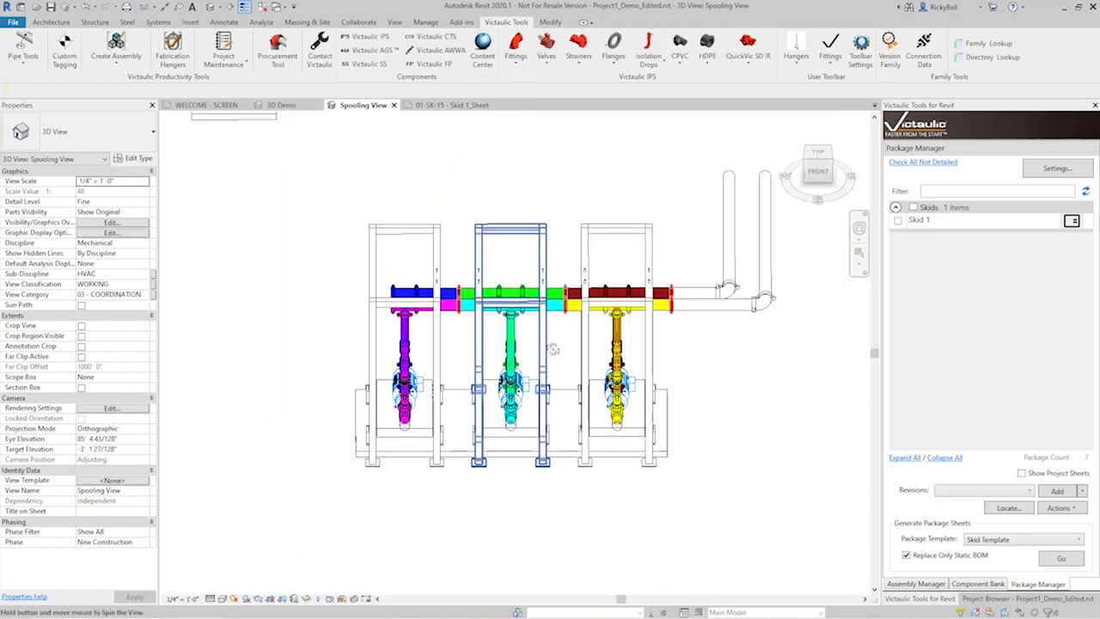
middle_click_drag(553, 348, 486, 344, "shift")
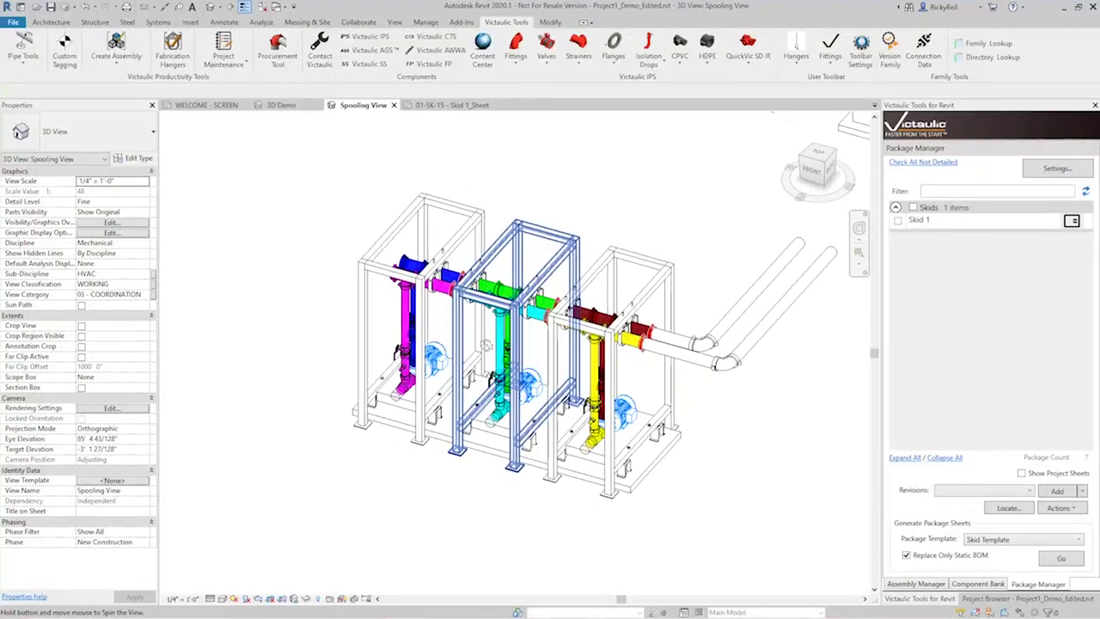
left_click_drag(295, 164, 359, 446)
Window-select all 42 elements of the middle skid from a front view
left_click(459, 378)
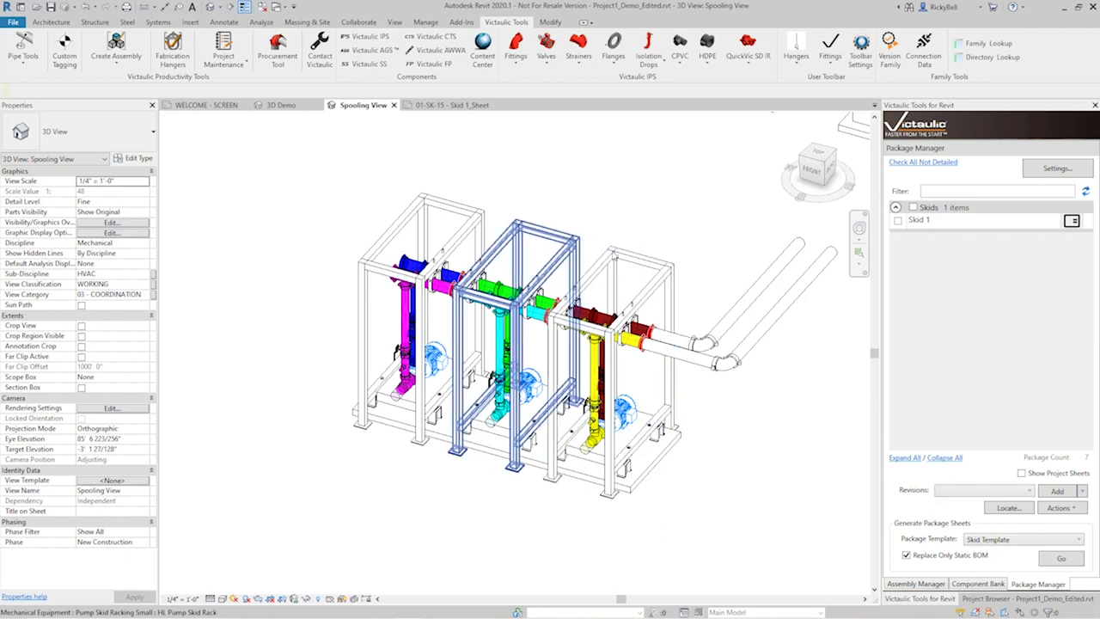
key("Escape")
middle_click_drag(584, 305, 506, 302, "shift")
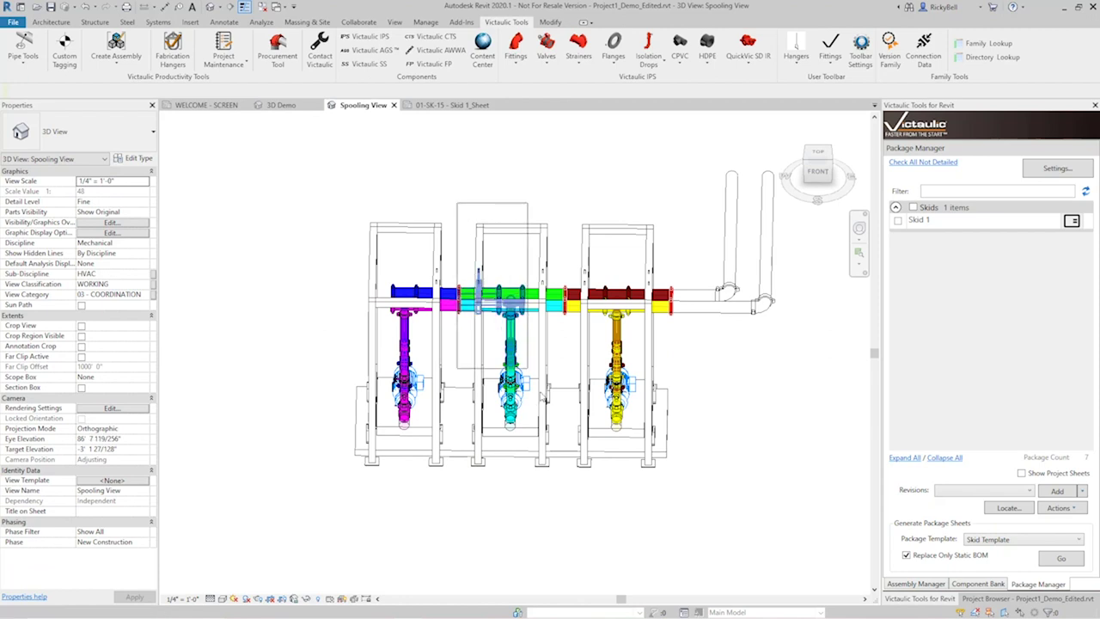
left_click_drag(538, 390, 583, 499)
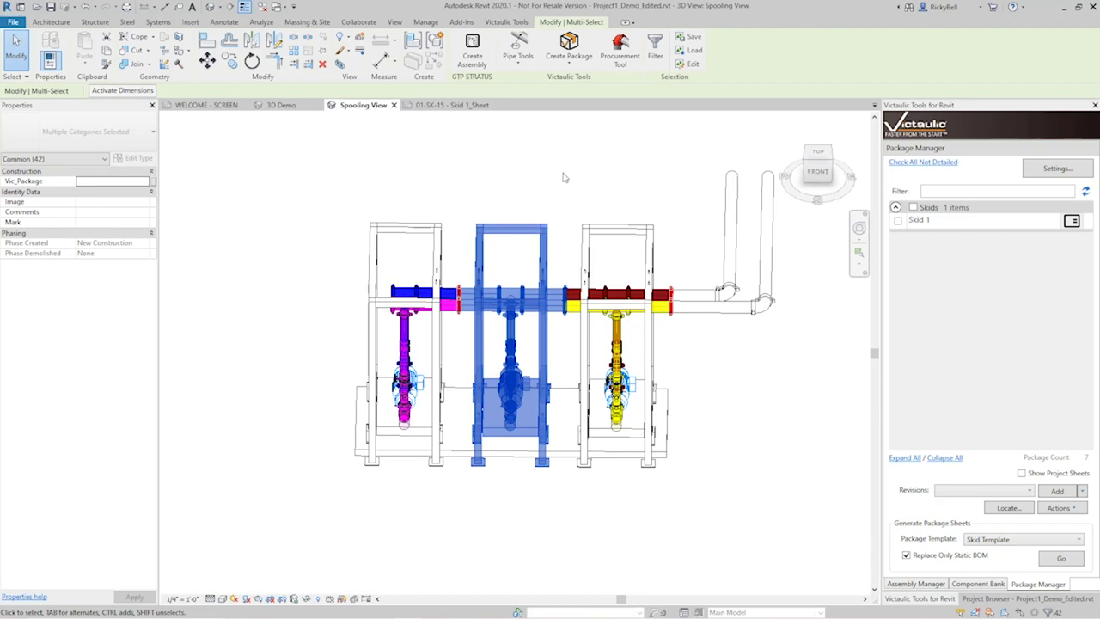
Create package Skid 2 in the Skids category from the selection, then untick Replace Only Static BOM
left_click(579, 65)
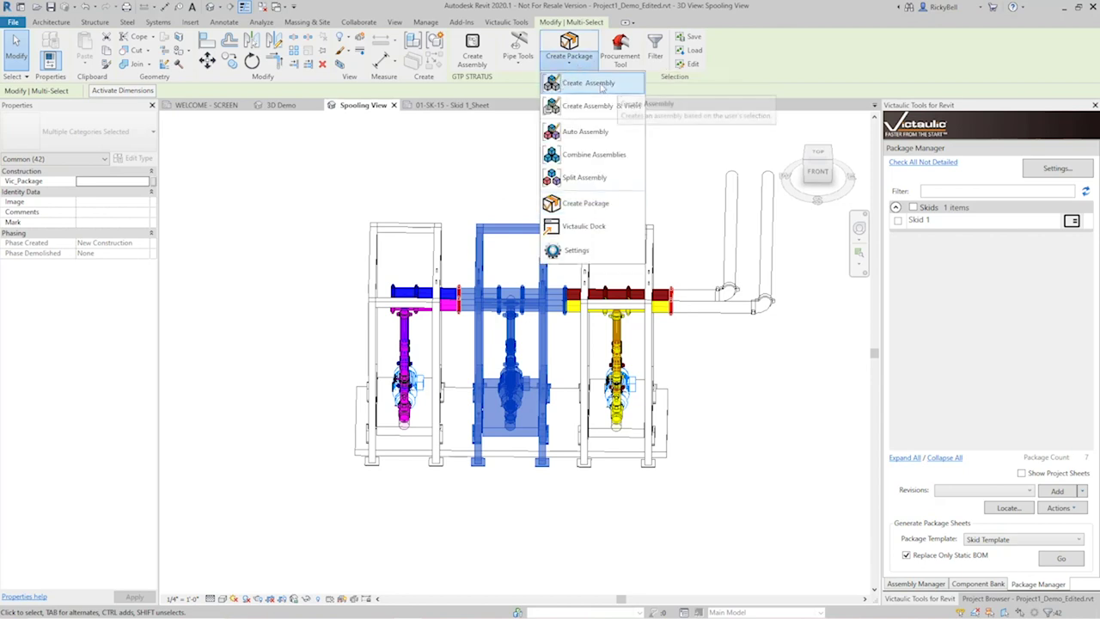
left_click(571, 205)
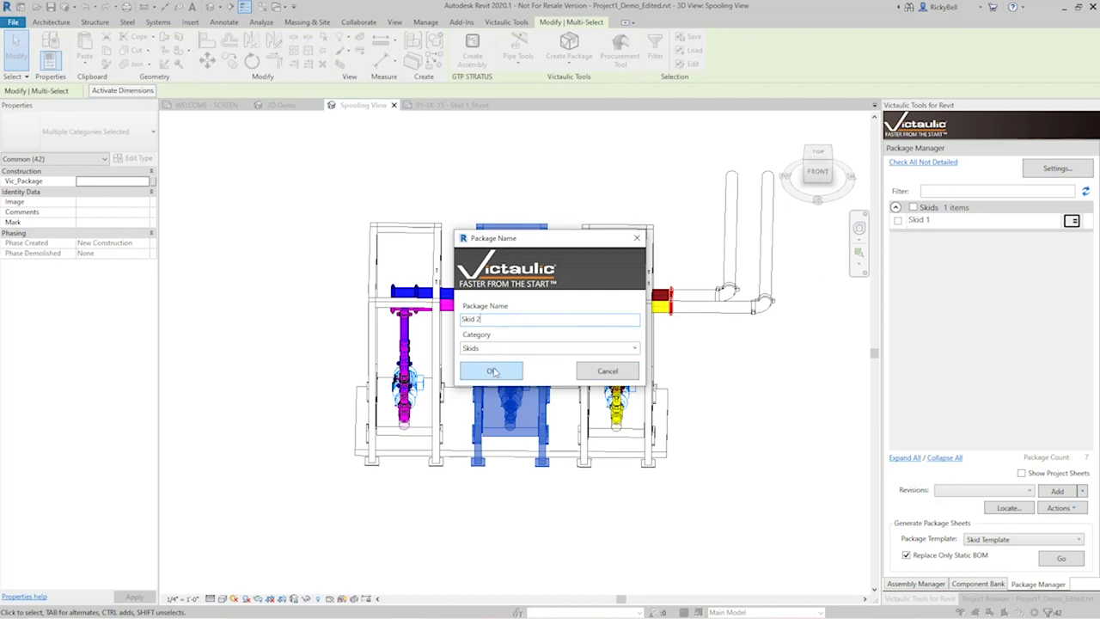
left_click(493, 371)
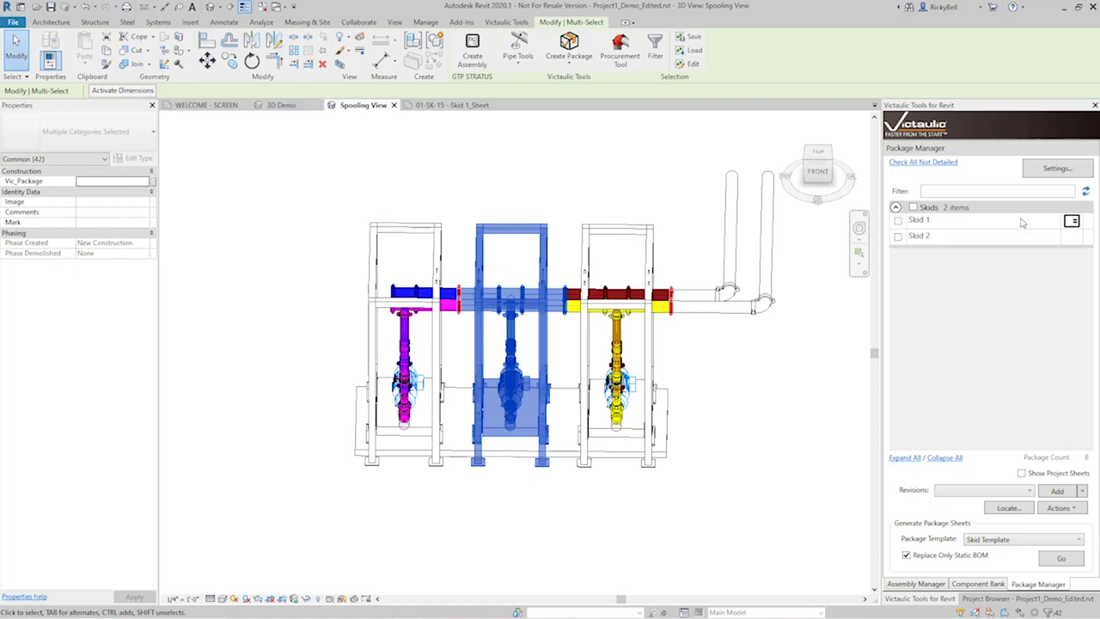
key("Escape")
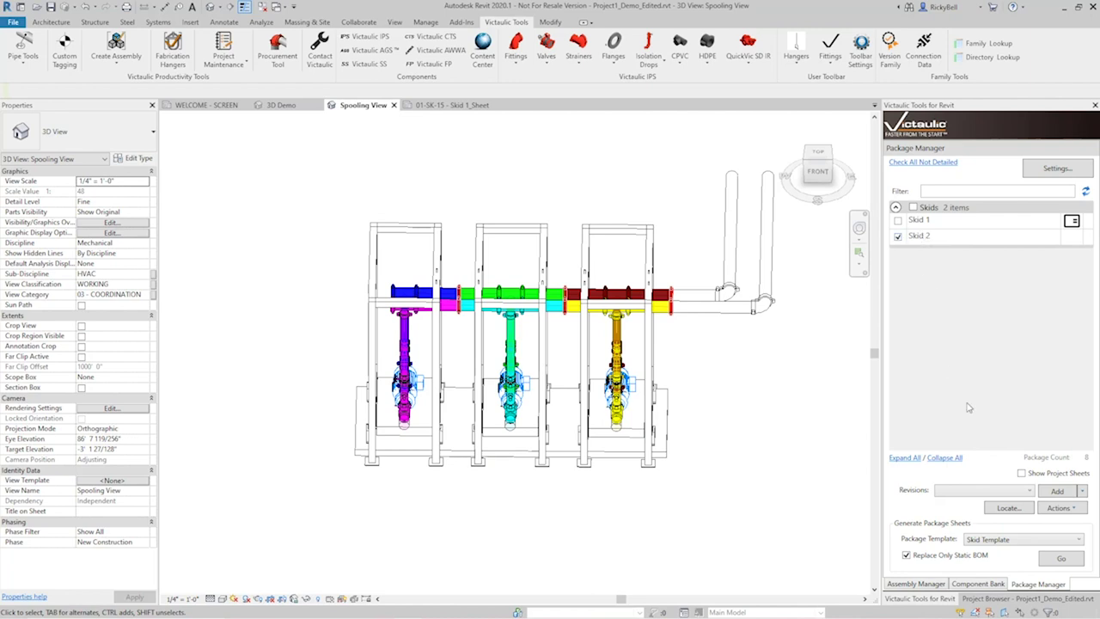
left_click(916, 560)
Generate Skid 2's package sheet 01-SK-19 and zoom in on the skid base and pump
left_click(1061, 559)
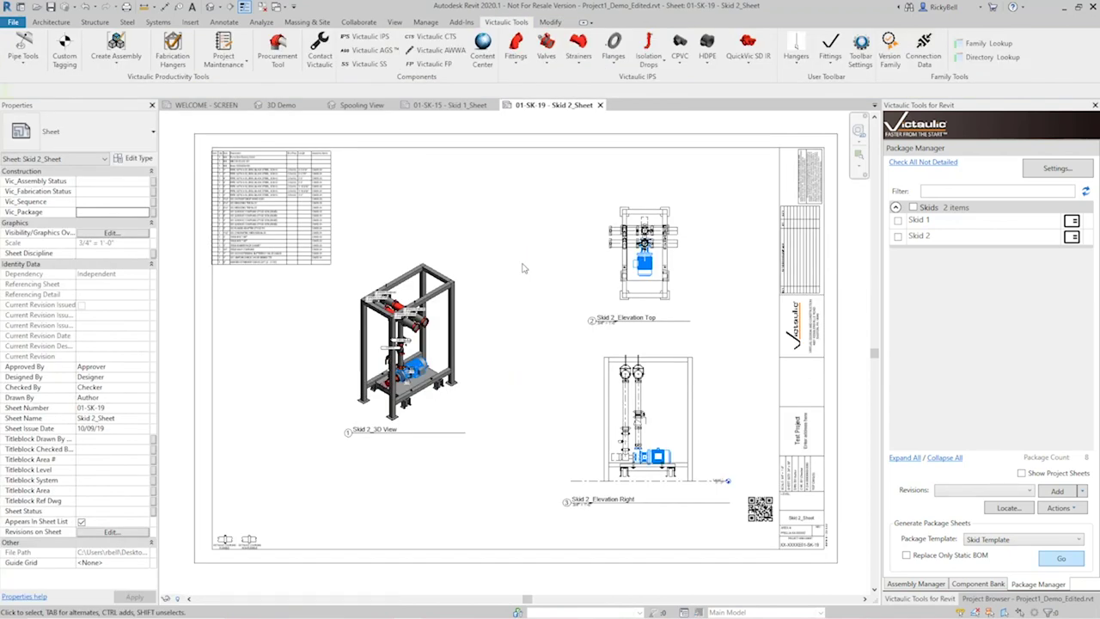
scroll(388, 322, "up", 4)
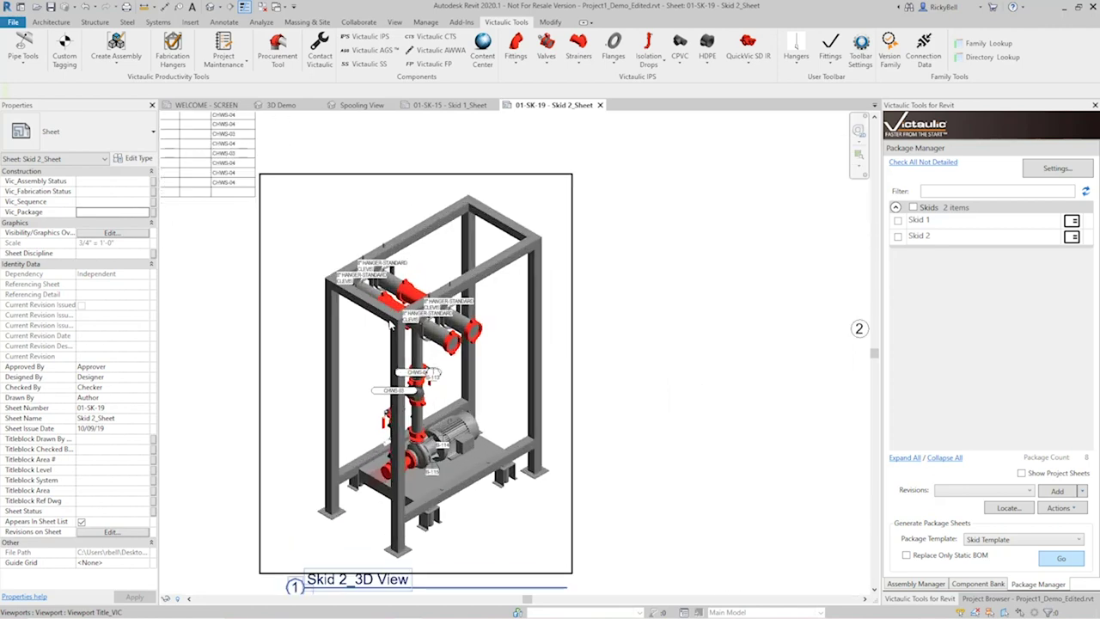
scroll(391, 325, "up", 5)
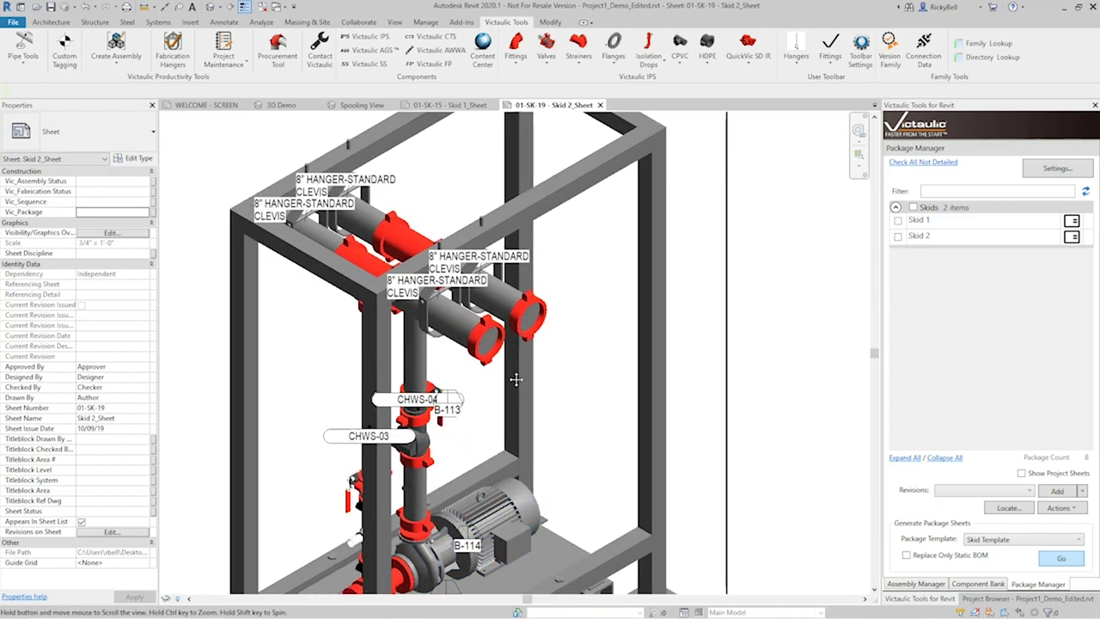
scroll(516, 379, "up", 2)
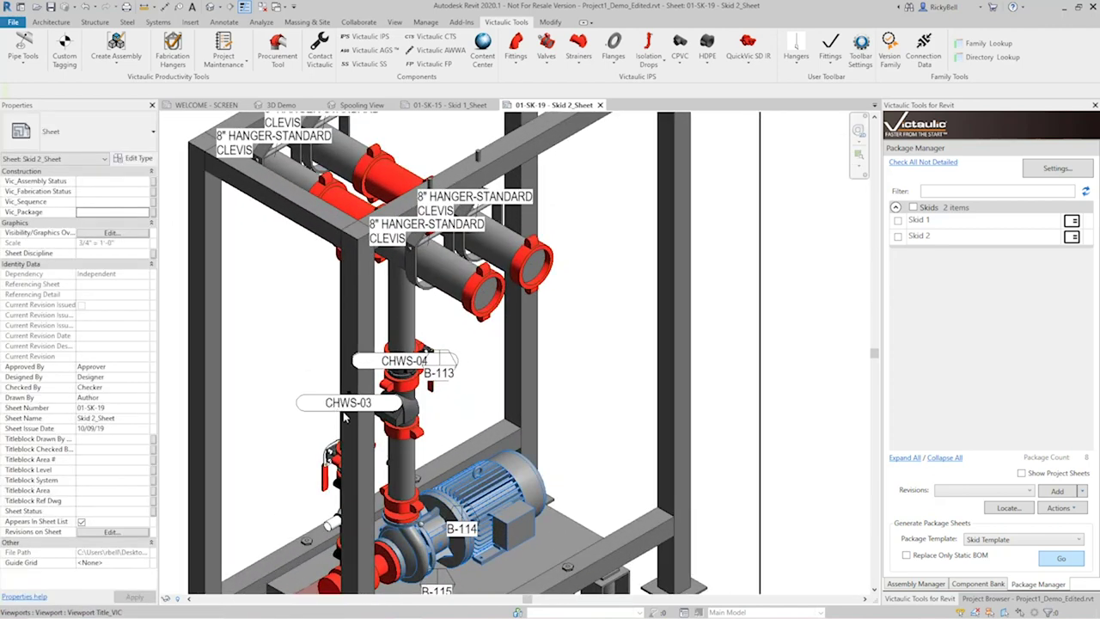
middle_click_drag(498, 508, 505, 359)
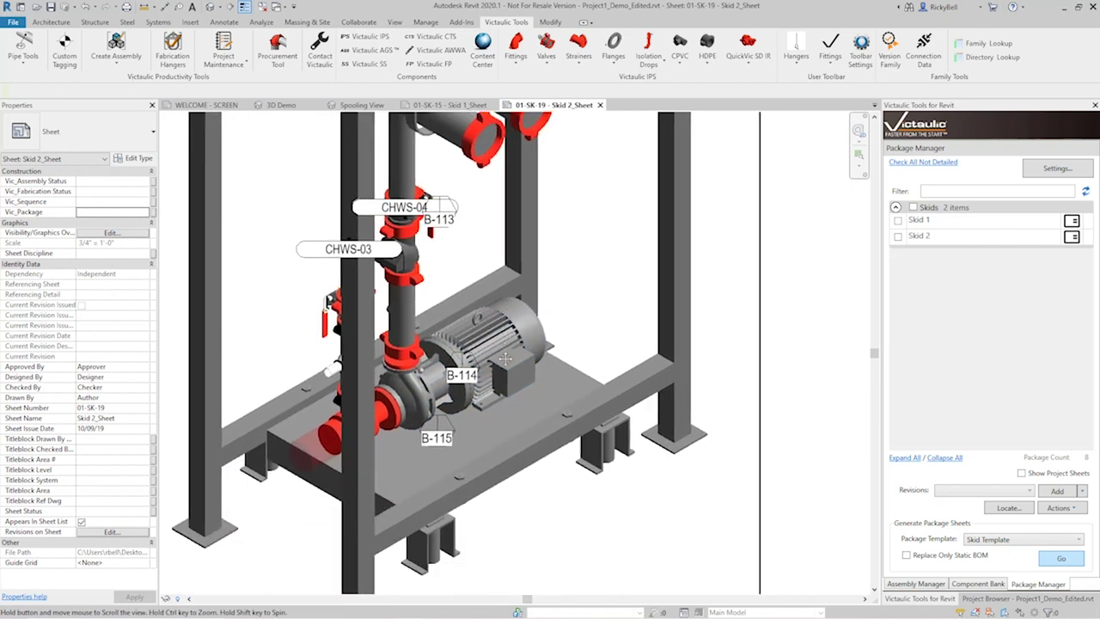
Activate the Skid 2 3D viewport and bring up Custom Tagging for it
scroll(505, 359, "down", 4)
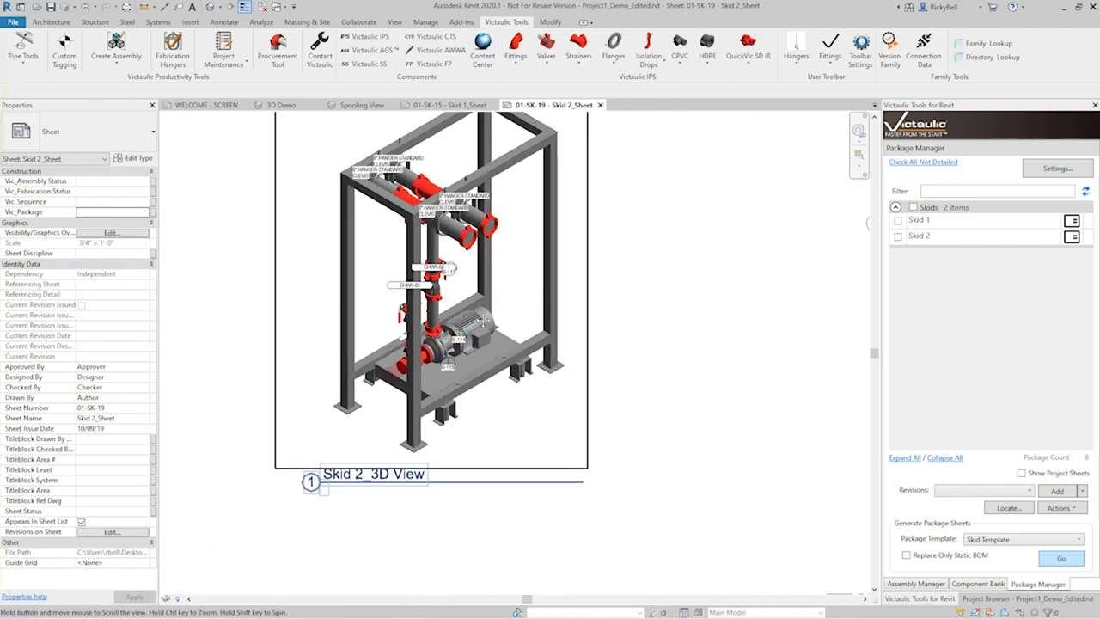
scroll(505, 359, "up", 2)
double_click(447, 344)
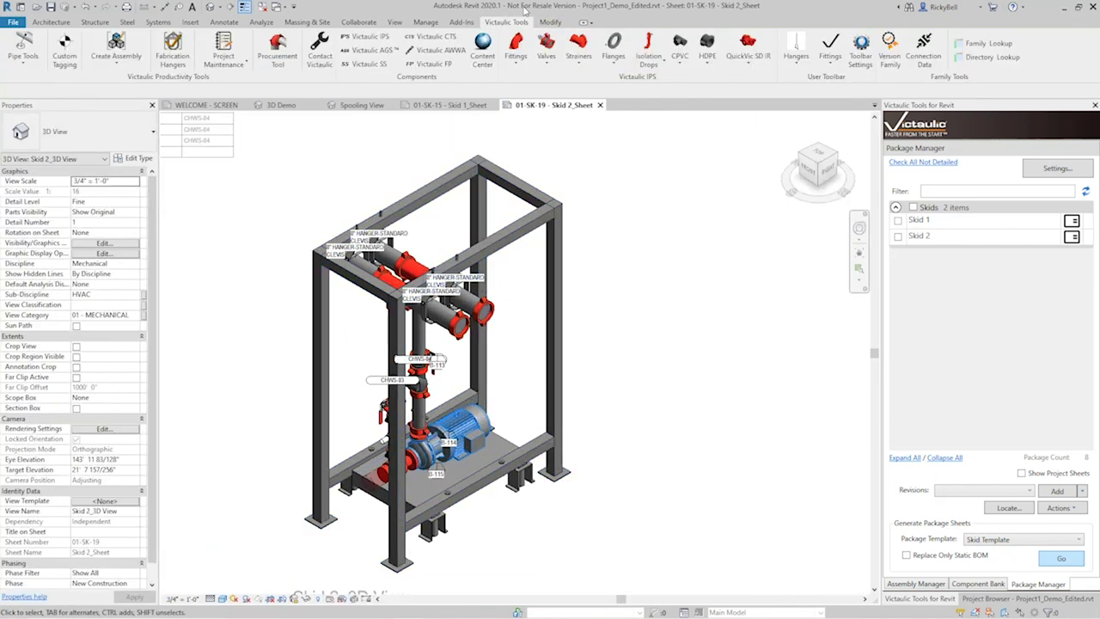
left_click(66, 49)
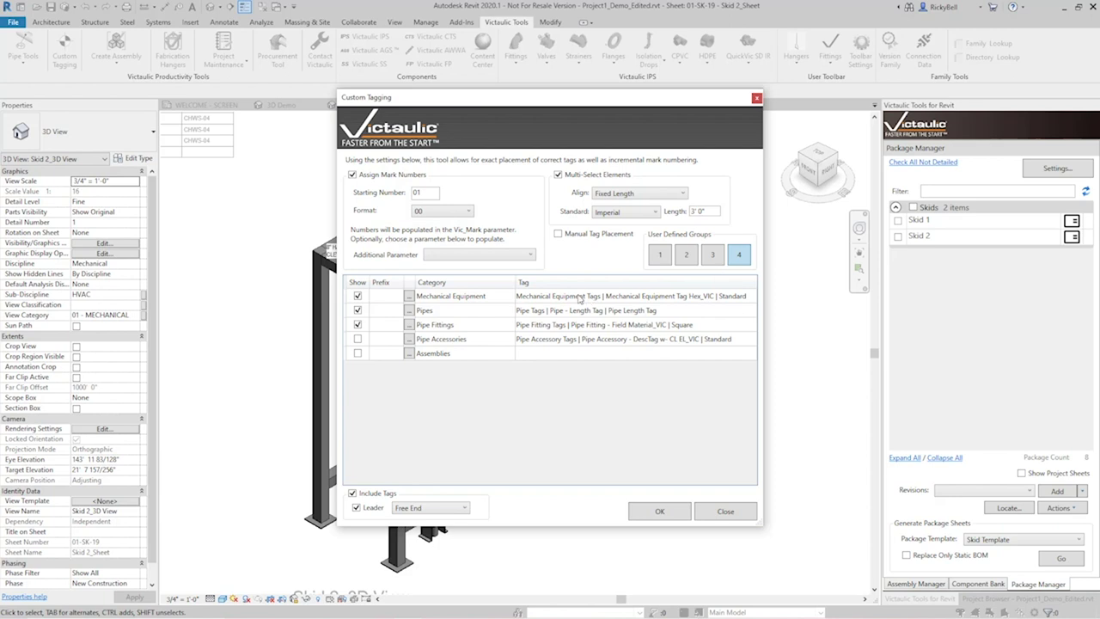
Review User Defined Group 1 tag settings, then close Custom Tagging without changes
left_click(659, 254)
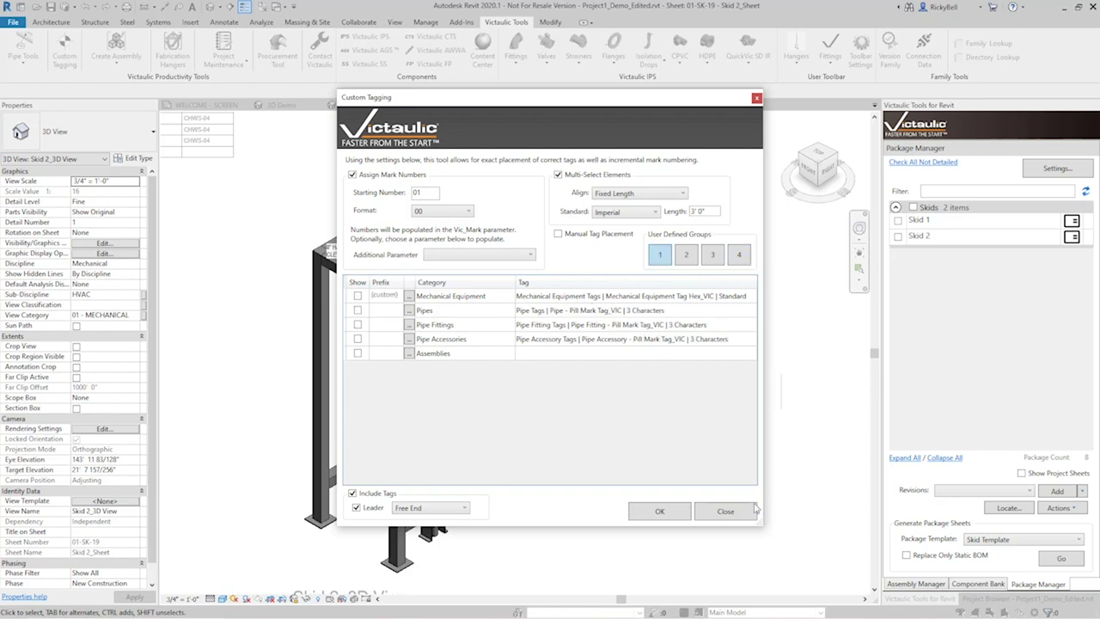
left_click(747, 514)
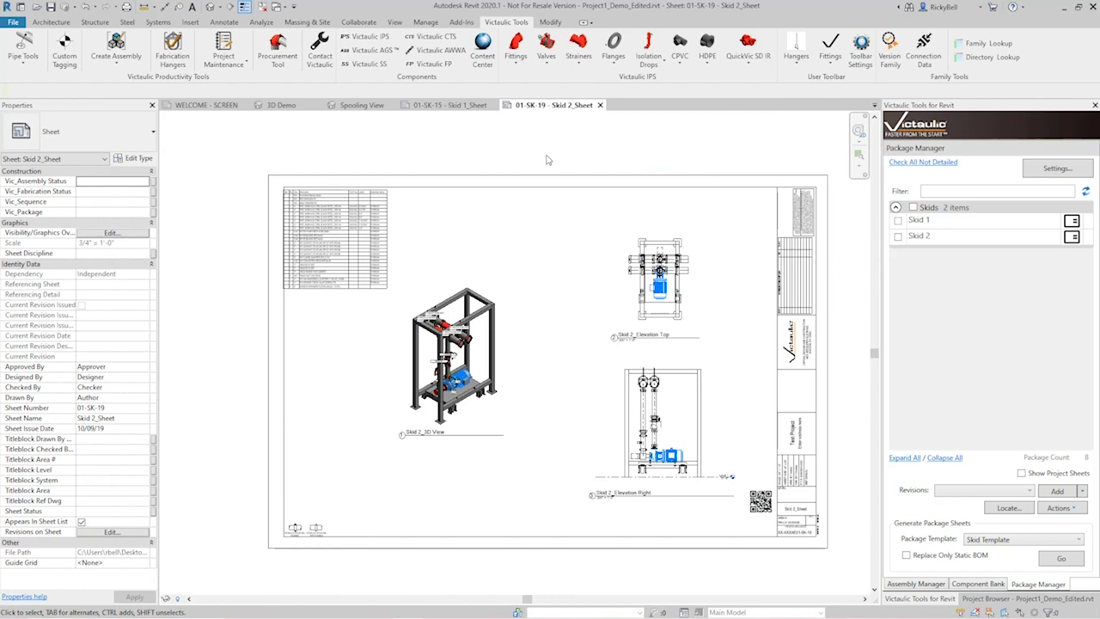
In the Spooling View, select the third skid's elements, adding the dark red and yellow pipes
left_click(359, 104)
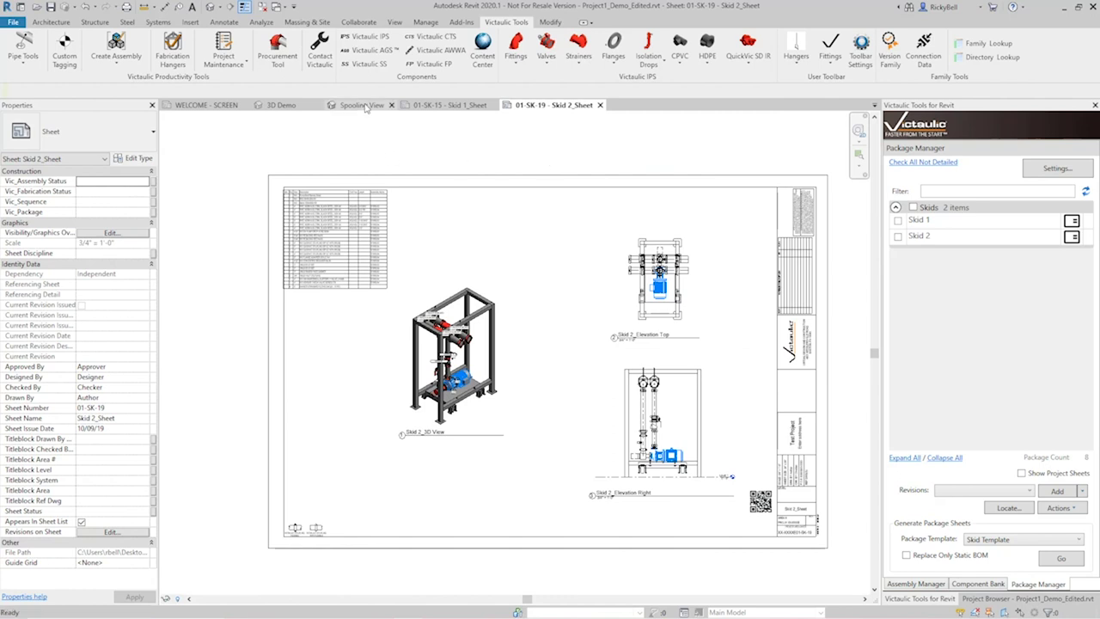
left_click_drag(560, 135, 721, 521)
scroll(563, 240, "up", 4)
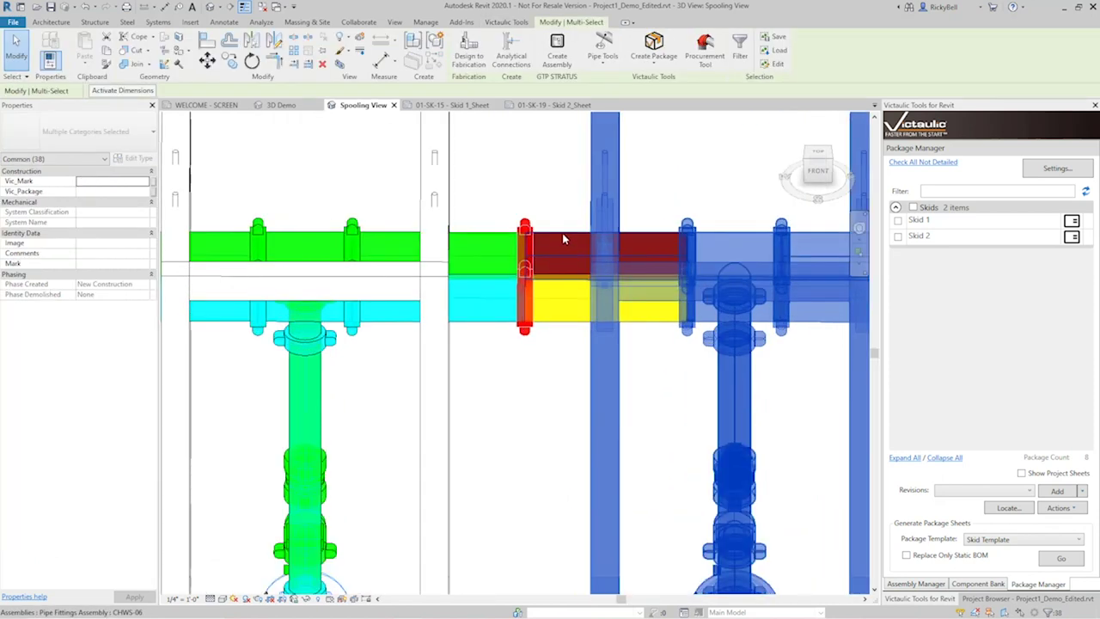
left_click(565, 247, "ctrl")
left_click(561, 306, "ctrl")
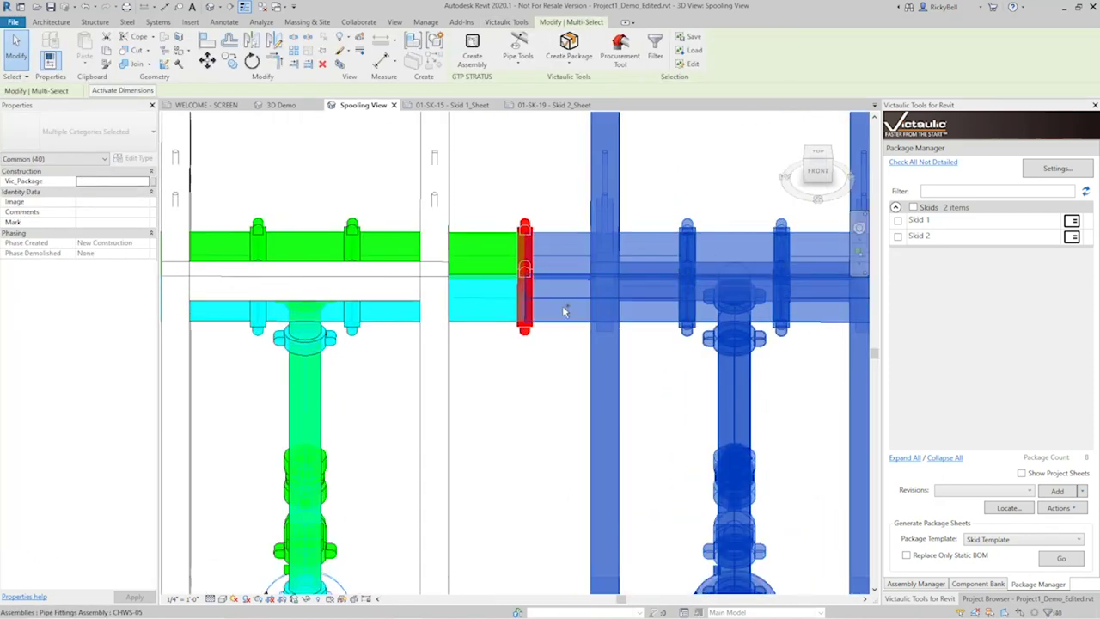
scroll(548, 222, "down", 1)
scroll(547, 222, "down", 3)
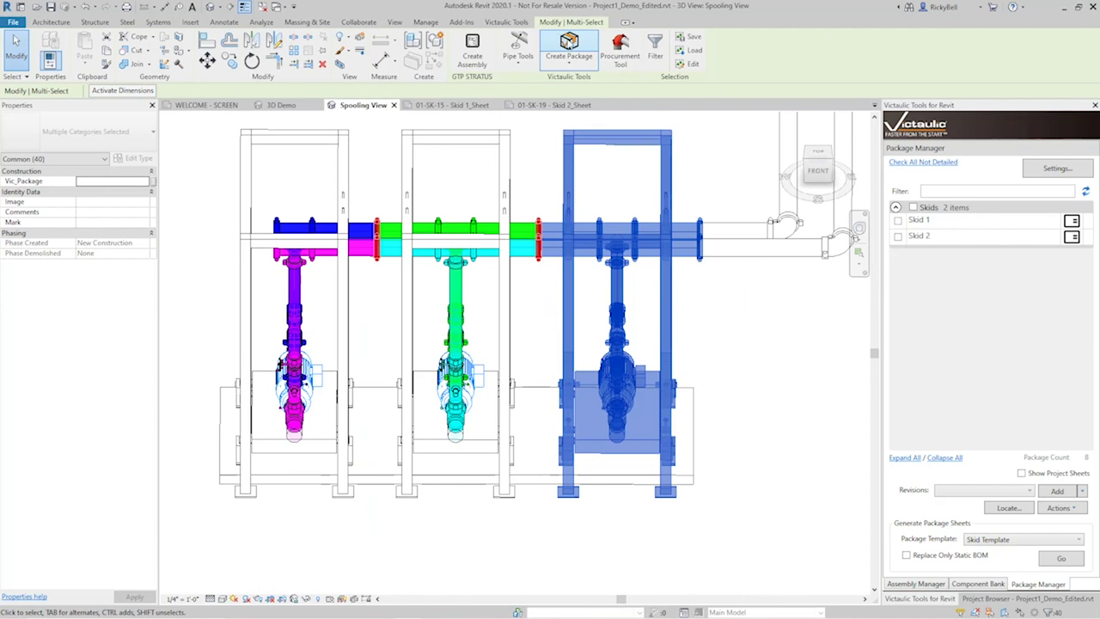
Create package 'Skid 3' and generate its sheet 01-SK-21, then show the assembly list
left_click(569, 48)
left_click(508, 318)
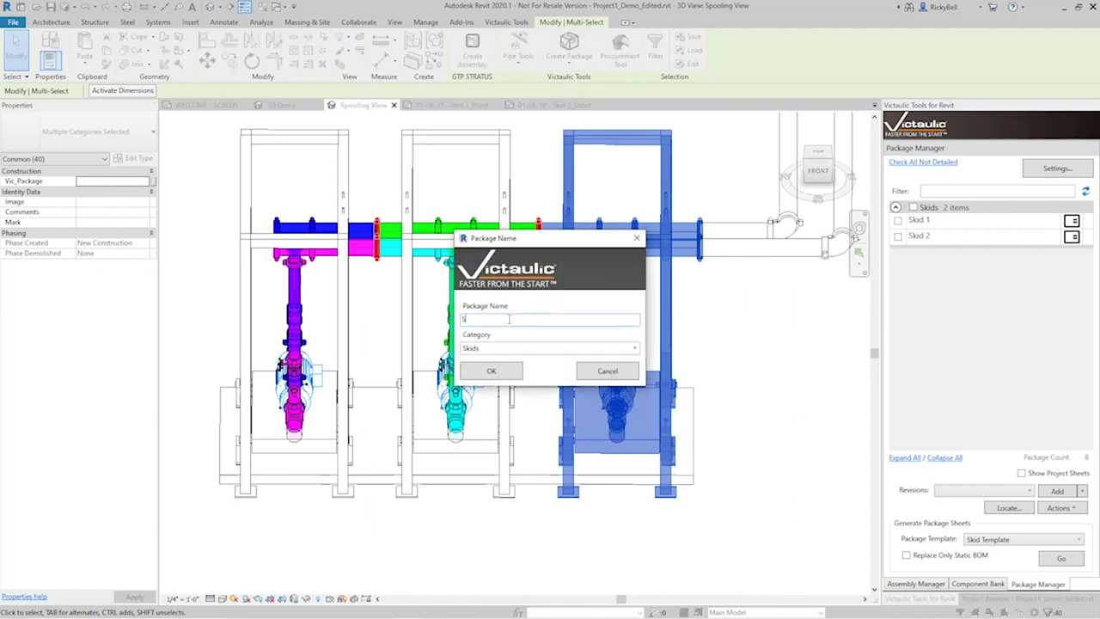
type("Skid 3")
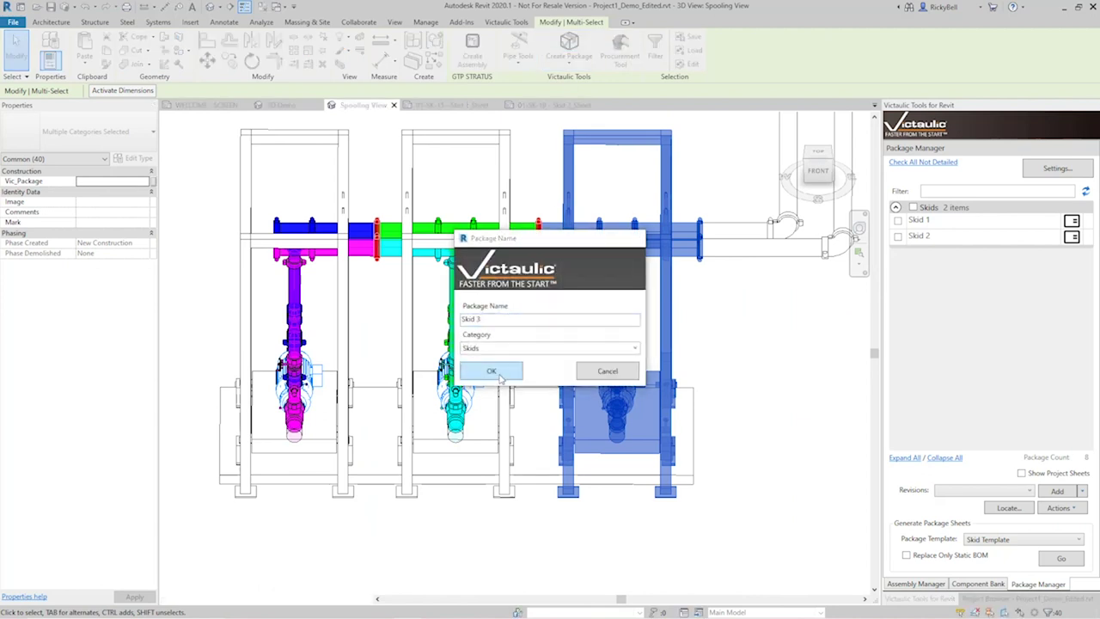
left_click(491, 370)
left_click(898, 252)
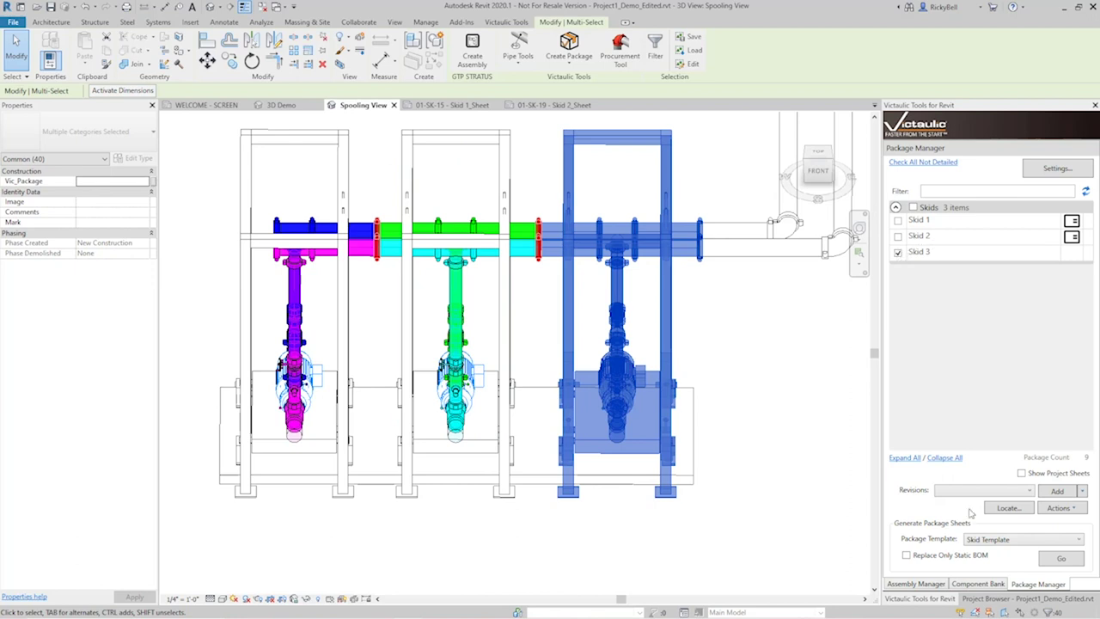
left_click(1061, 559)
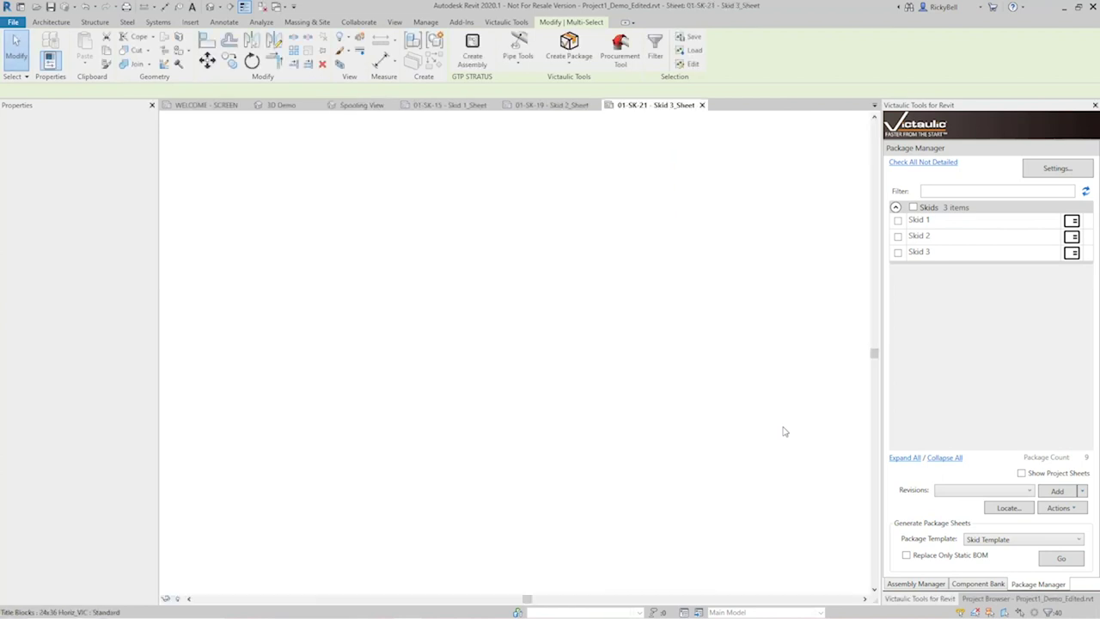
left_click(856, 442)
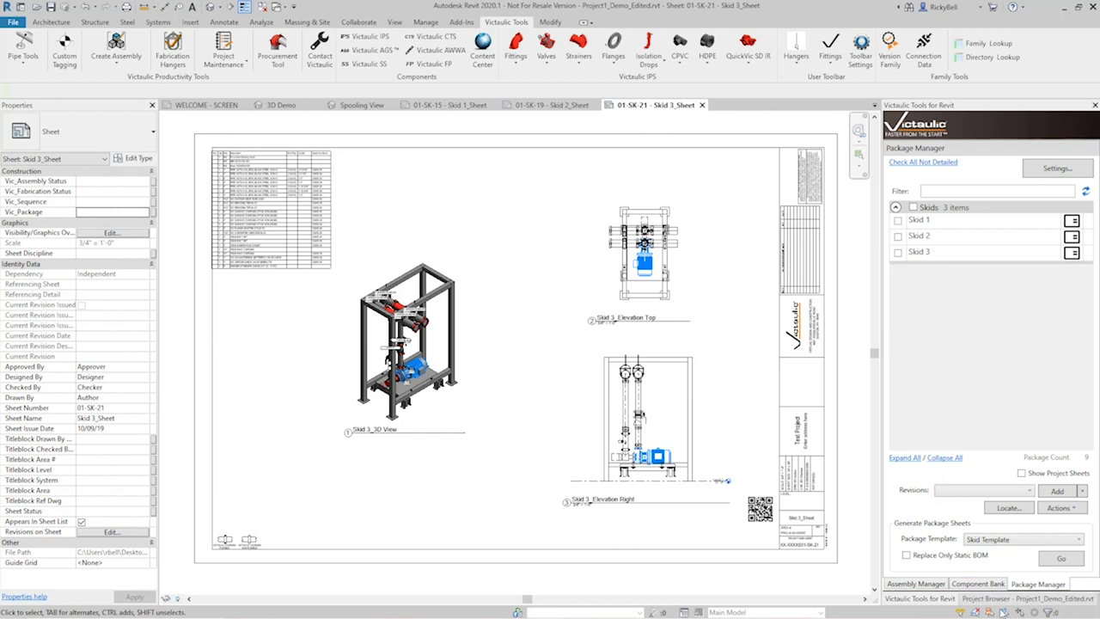
left_click(916, 584)
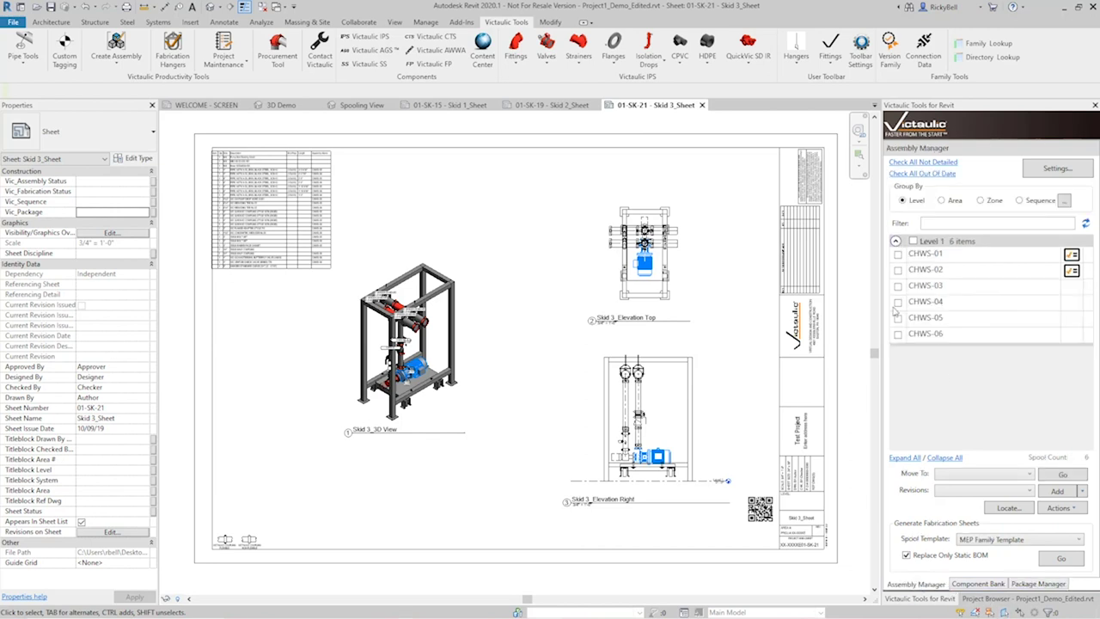
Package all six Level 1 assemblies as System 1 in the Systems category
left_click(912, 242)
left_click(1079, 509)
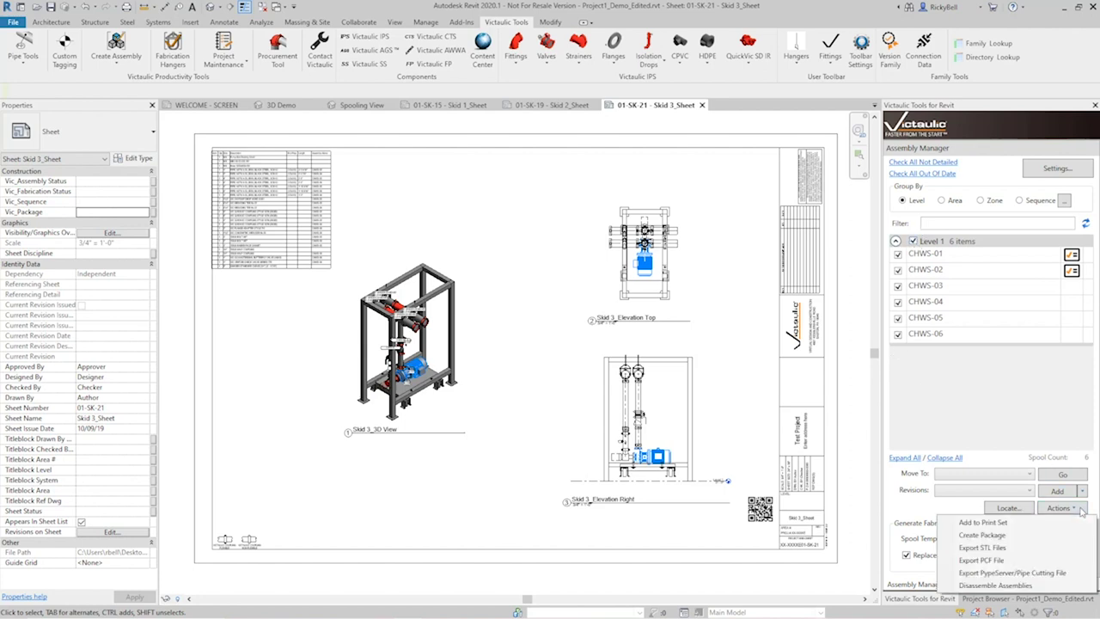
left_click(980, 535)
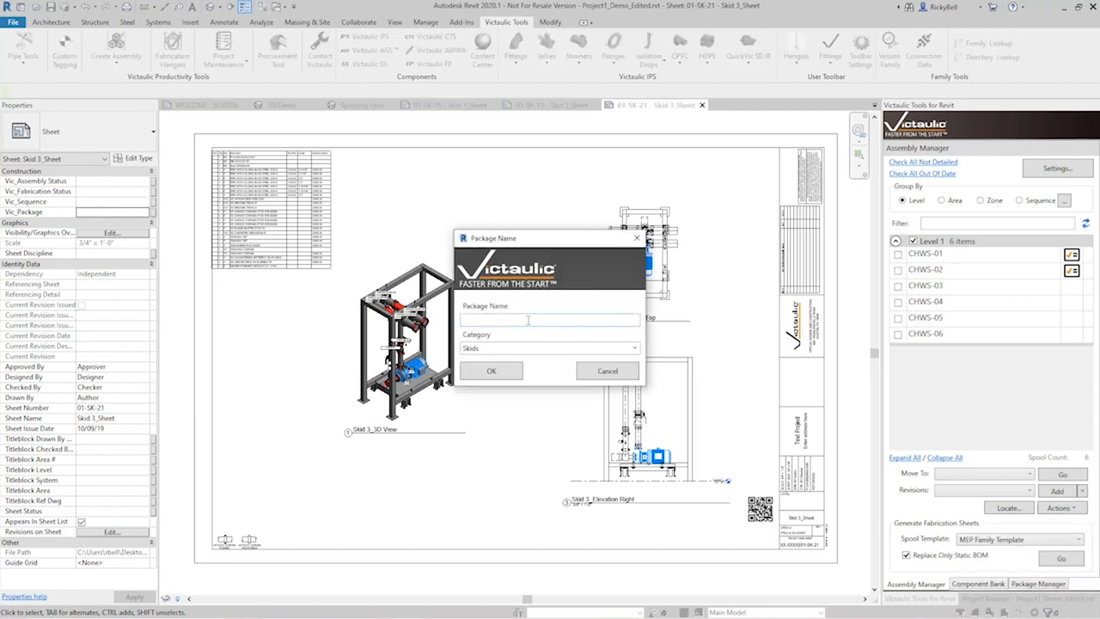
left_click(527, 319)
left_click(632, 347)
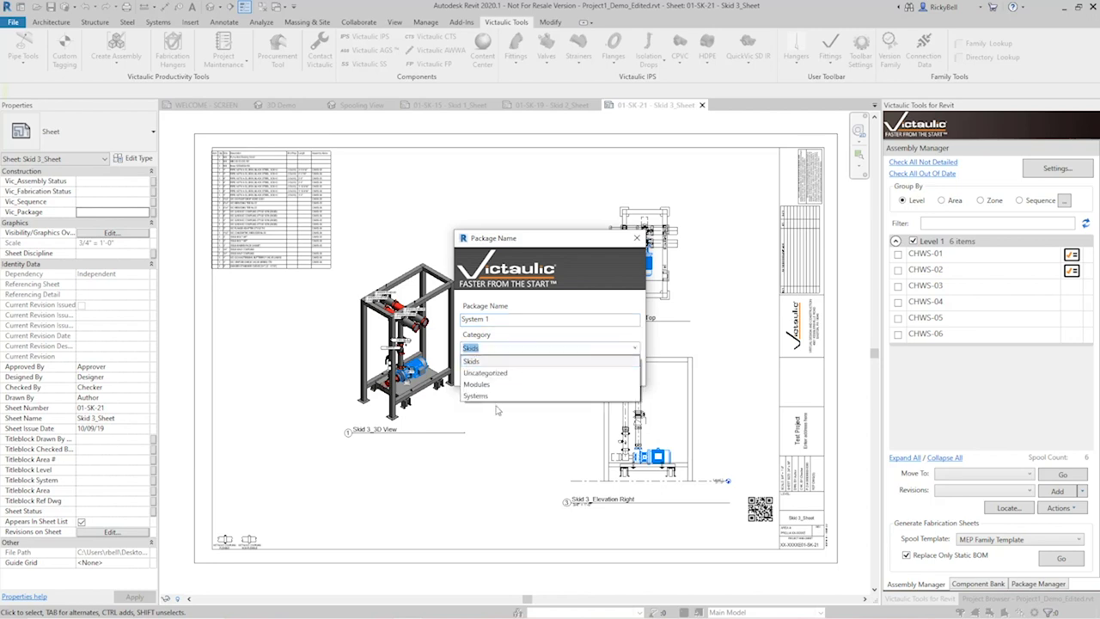
left_click(493, 396)
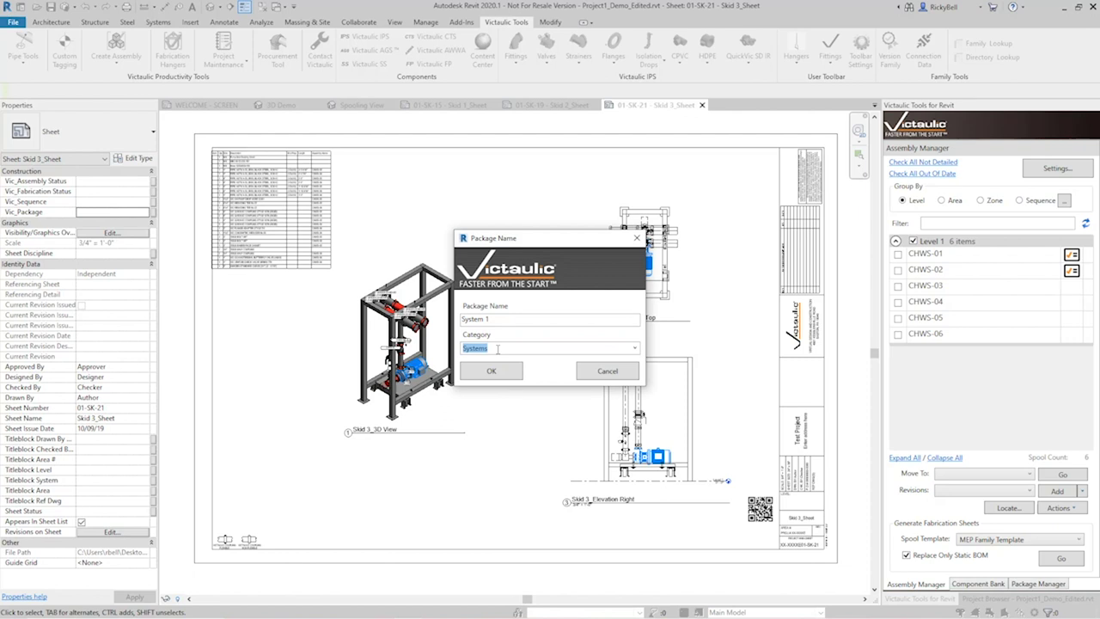
left_click(506, 372)
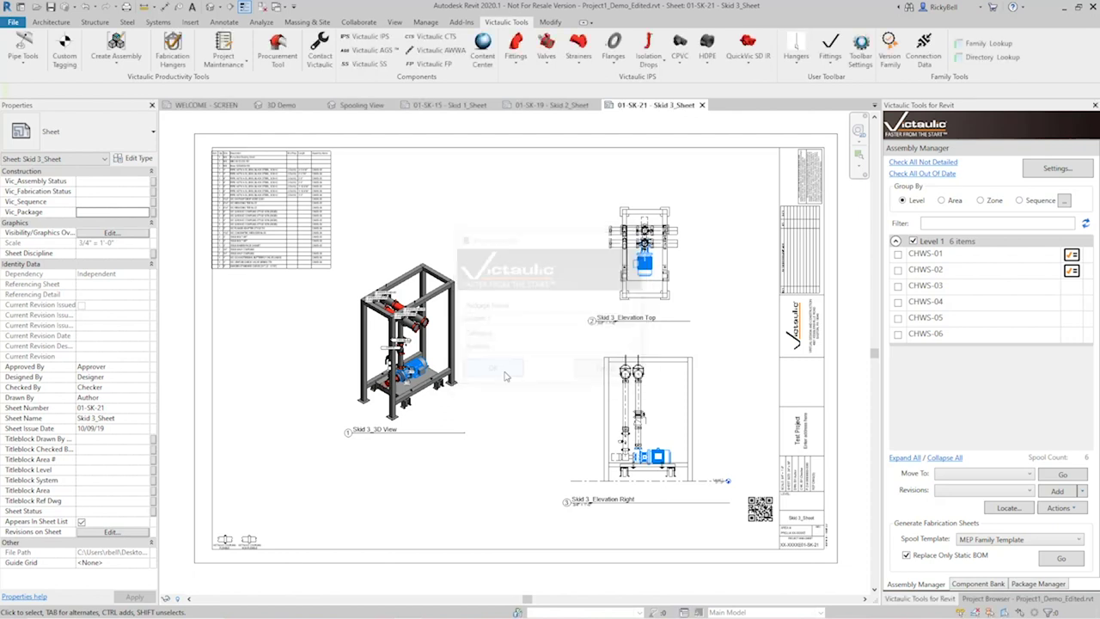
Tick System 1 in Package Manager and start generating its package sheet
left_click(1037, 584)
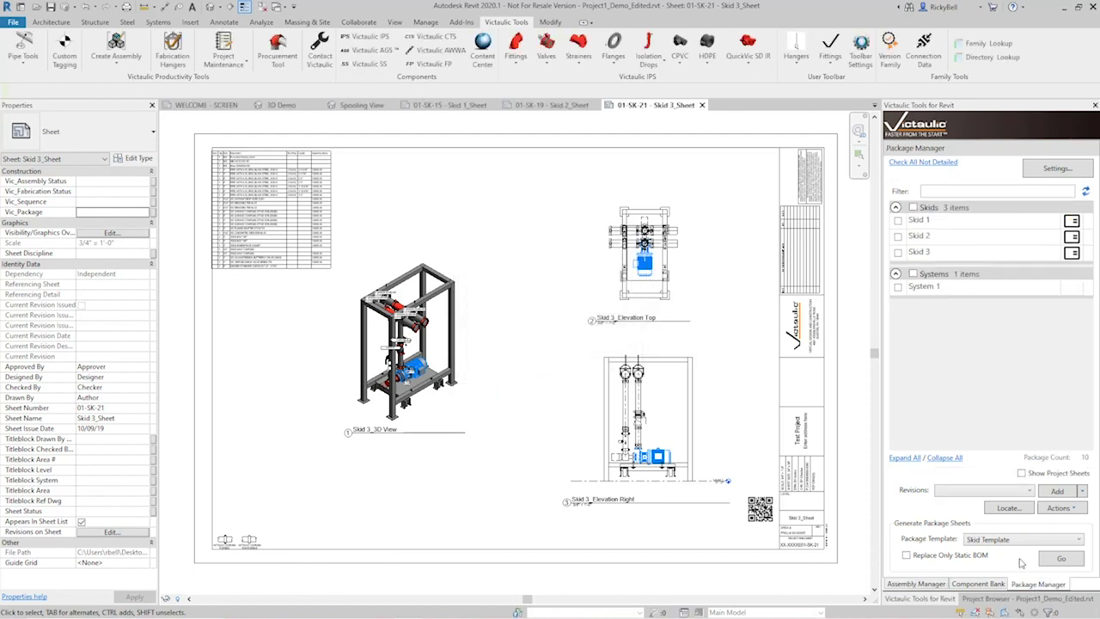
left_click(898, 287)
left_click(1058, 558)
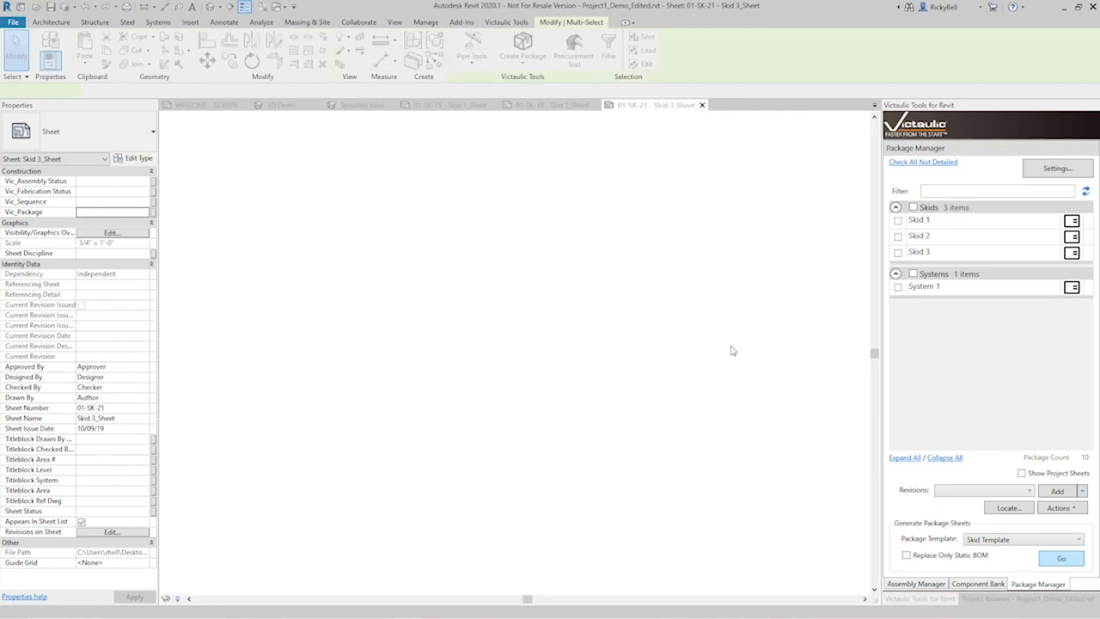
Deselect on the new sheet 01-SK-23 and tick System 1 again in Package Manager
left_click(732, 351)
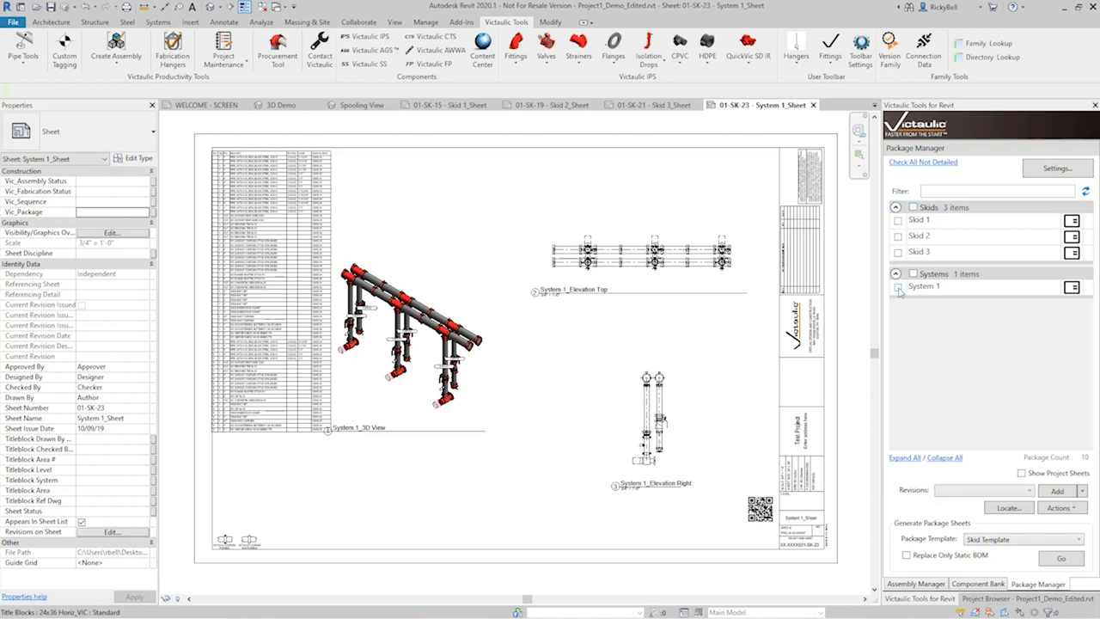
left_click(897, 288)
Add revision 1/2 – ISSUED FOR REVIEW to the System 1 sheet
left_click(1010, 490)
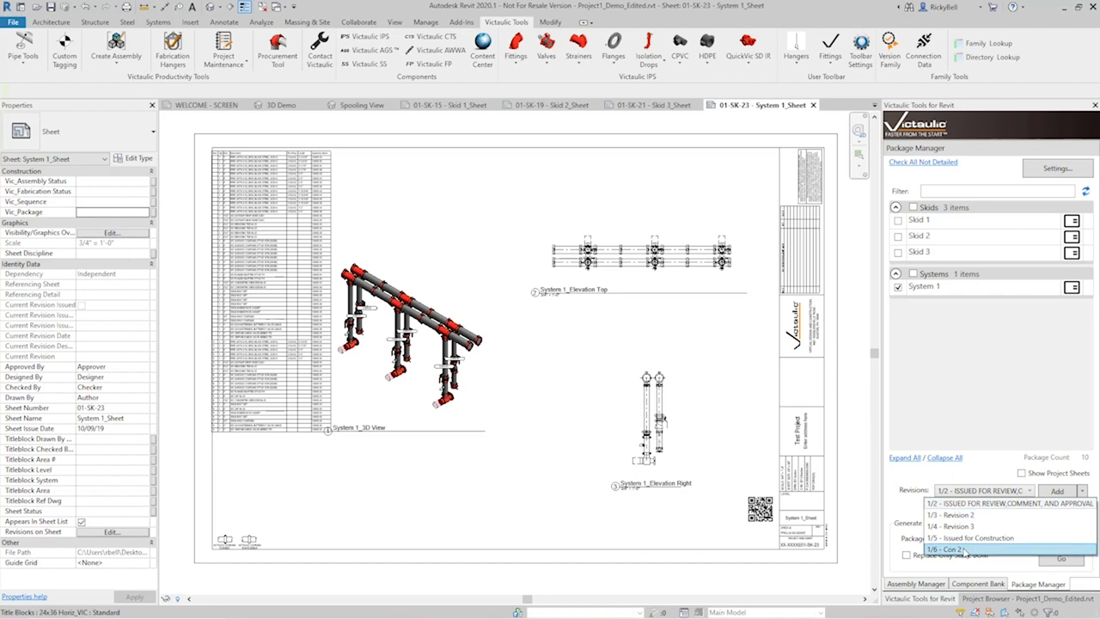
left_click(973, 502)
left_click(1056, 490)
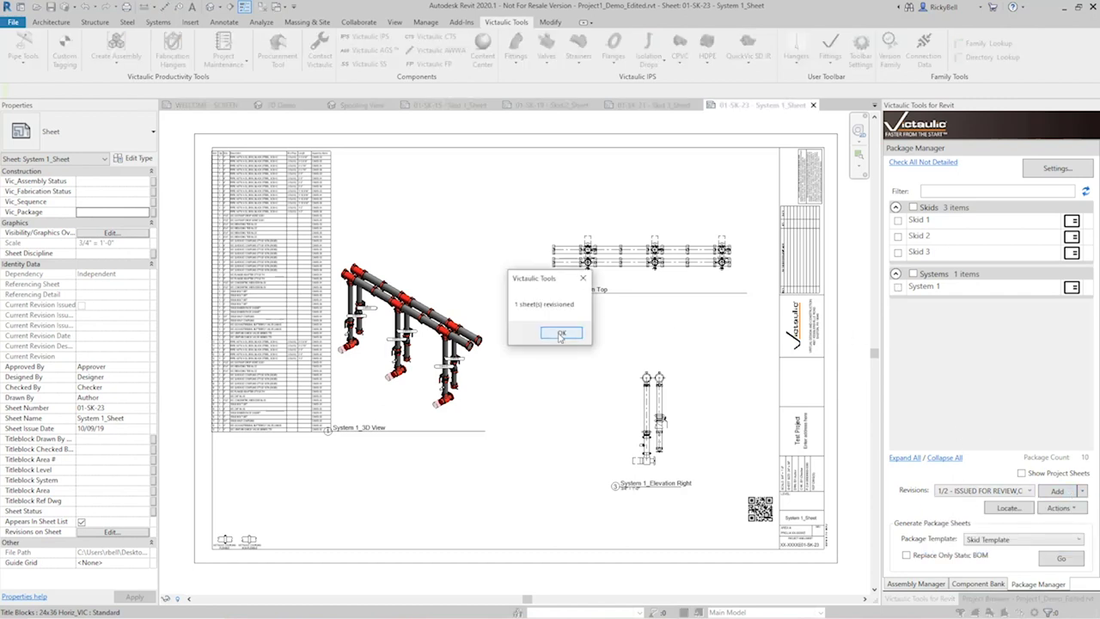
left_click(560, 334)
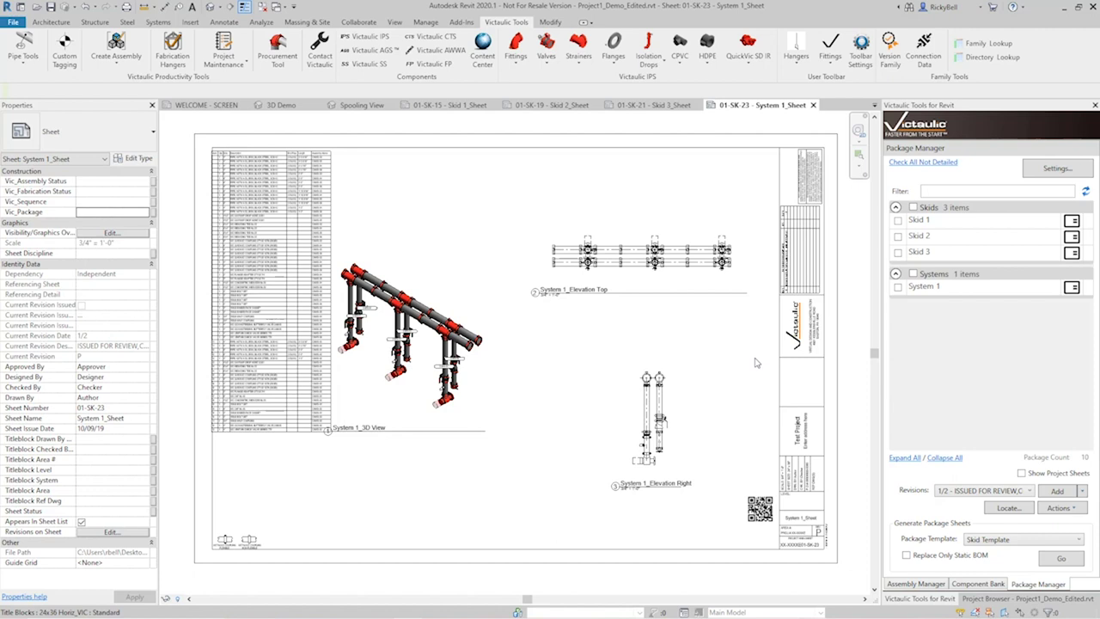
Remove the 1/2 revision from System 1 sheet 01-SK-23 again
left_click(898, 286)
left_click(1082, 491)
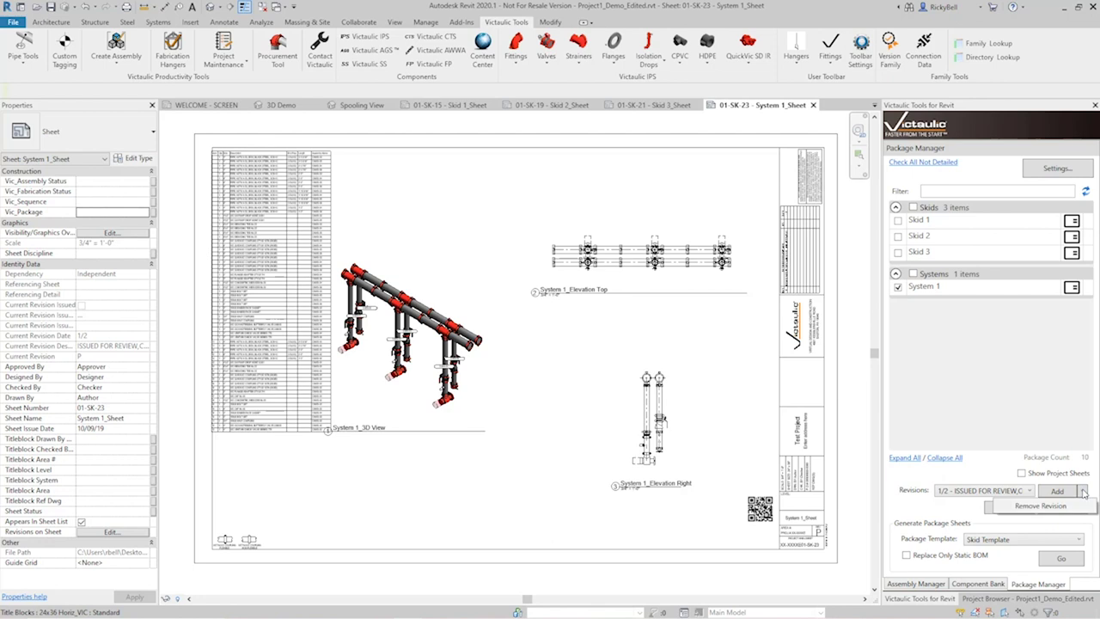
left_click(1042, 509)
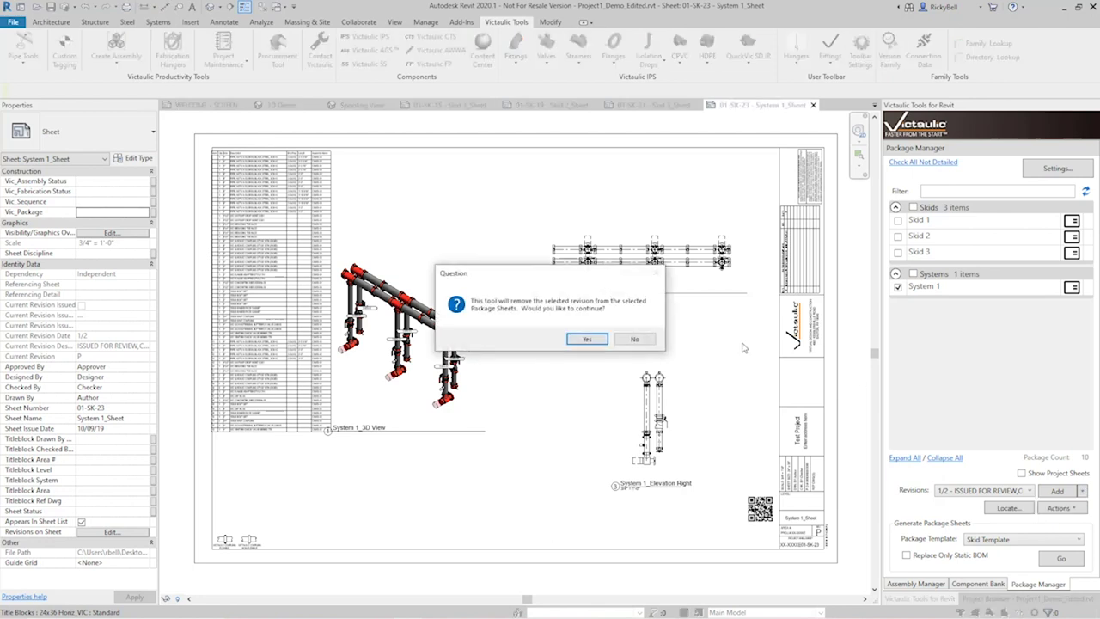
left_click(599, 345)
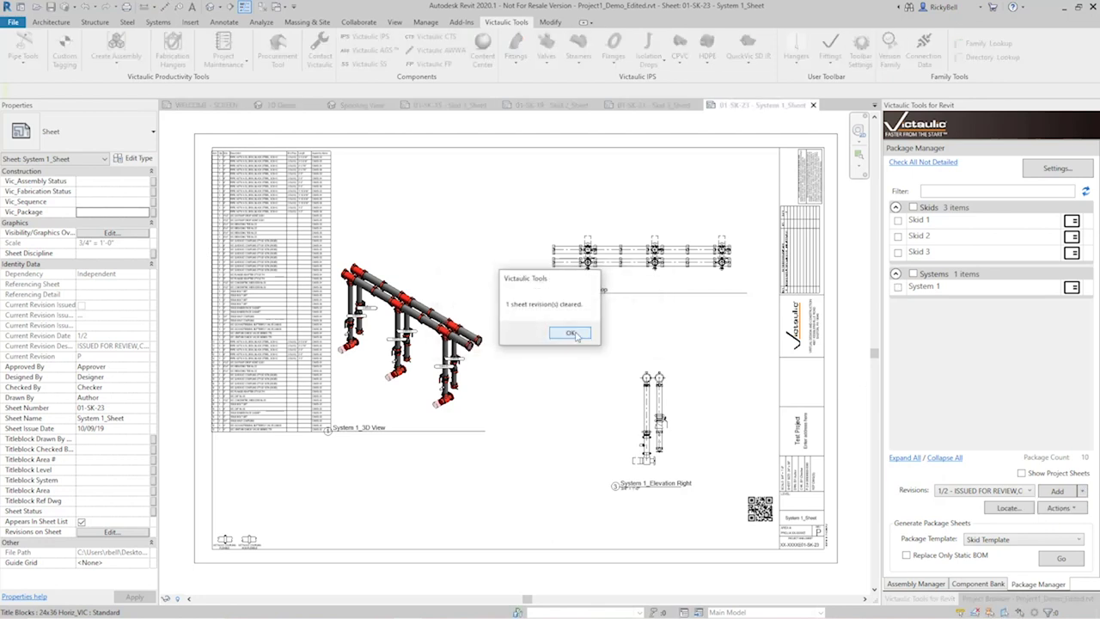
left_click(569, 333)
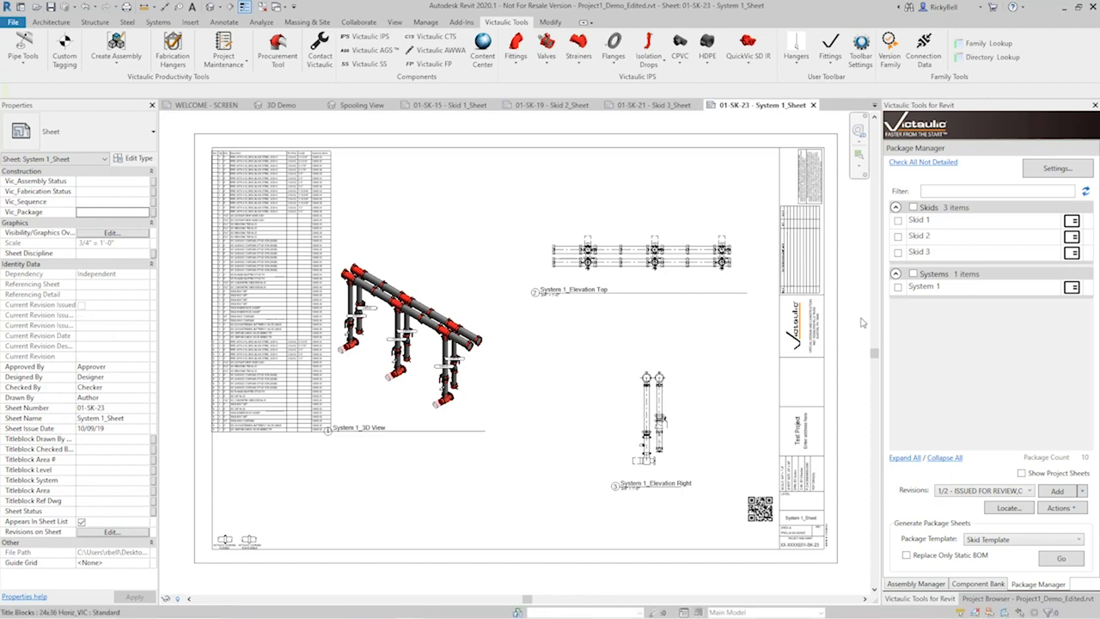
List the six project sheets in Package Manager and open the WELCOME - SCREEN sheet
left_click(1023, 473)
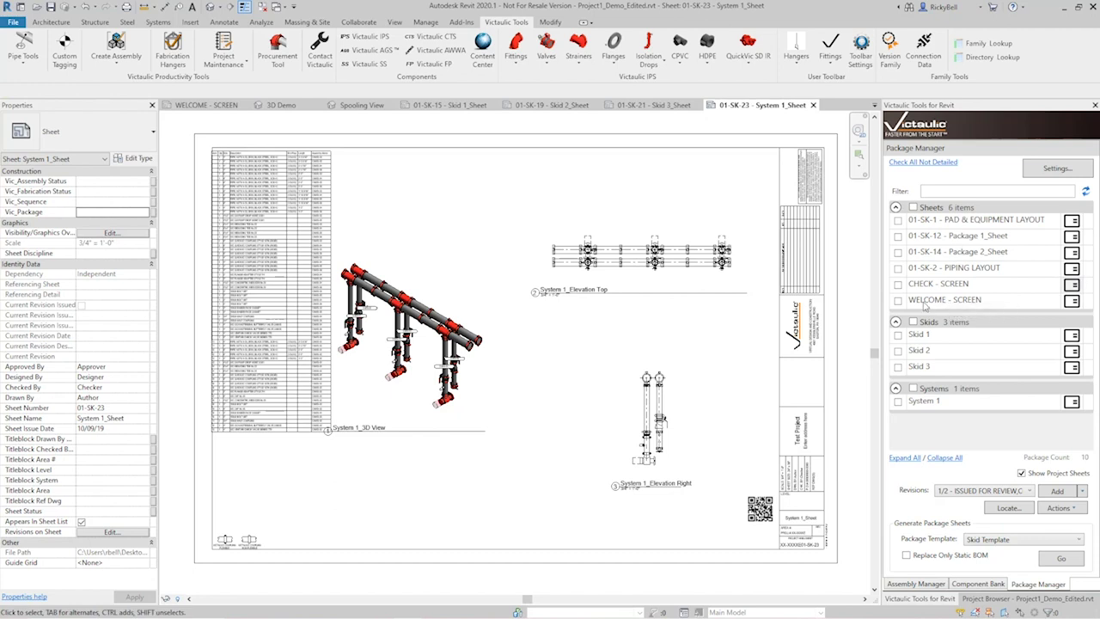
left_click(1071, 300)
left_click(1071, 301)
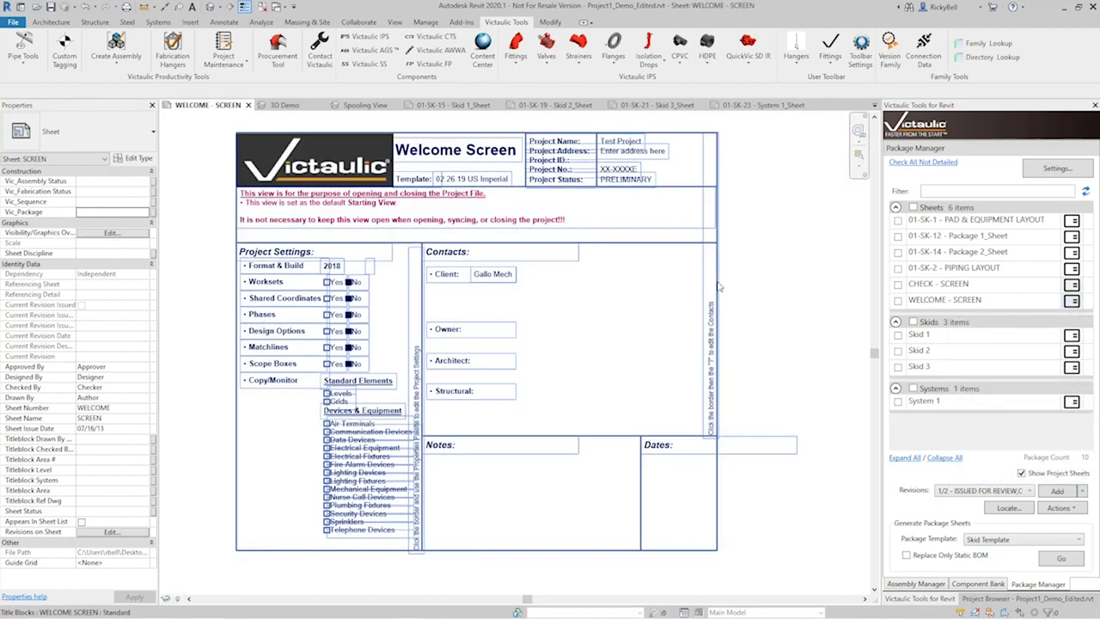